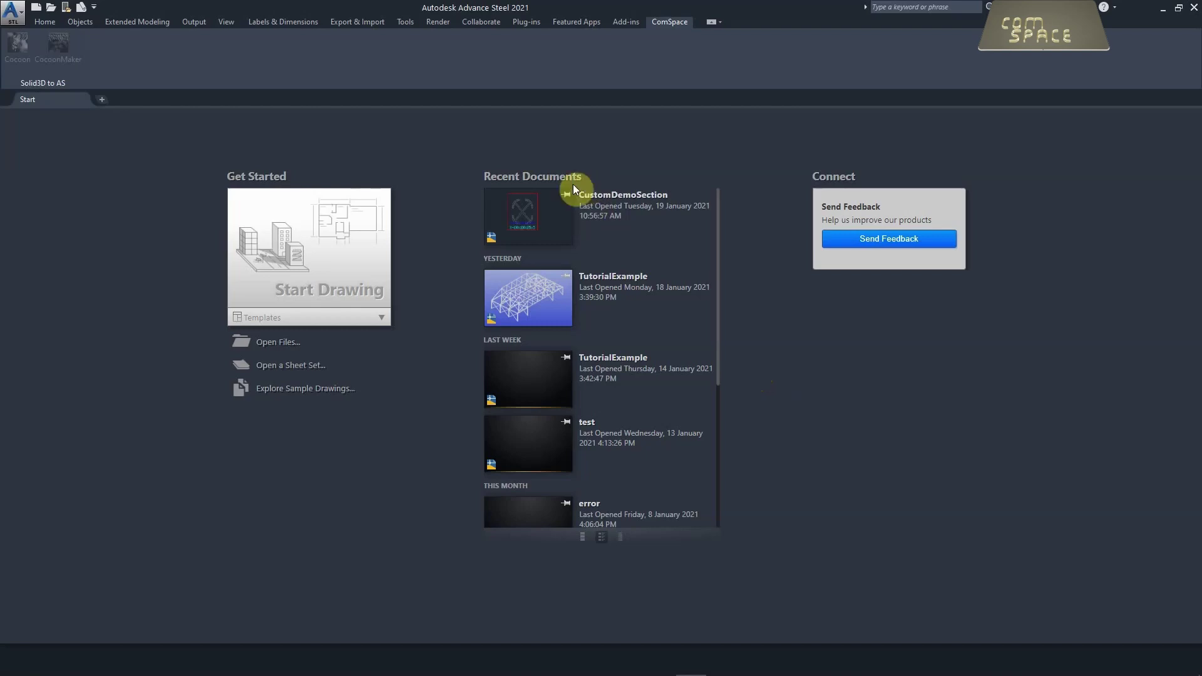
Open the CustomDemoSection drawing and select the 3D solid of the X-shaped column.
click(553, 212)
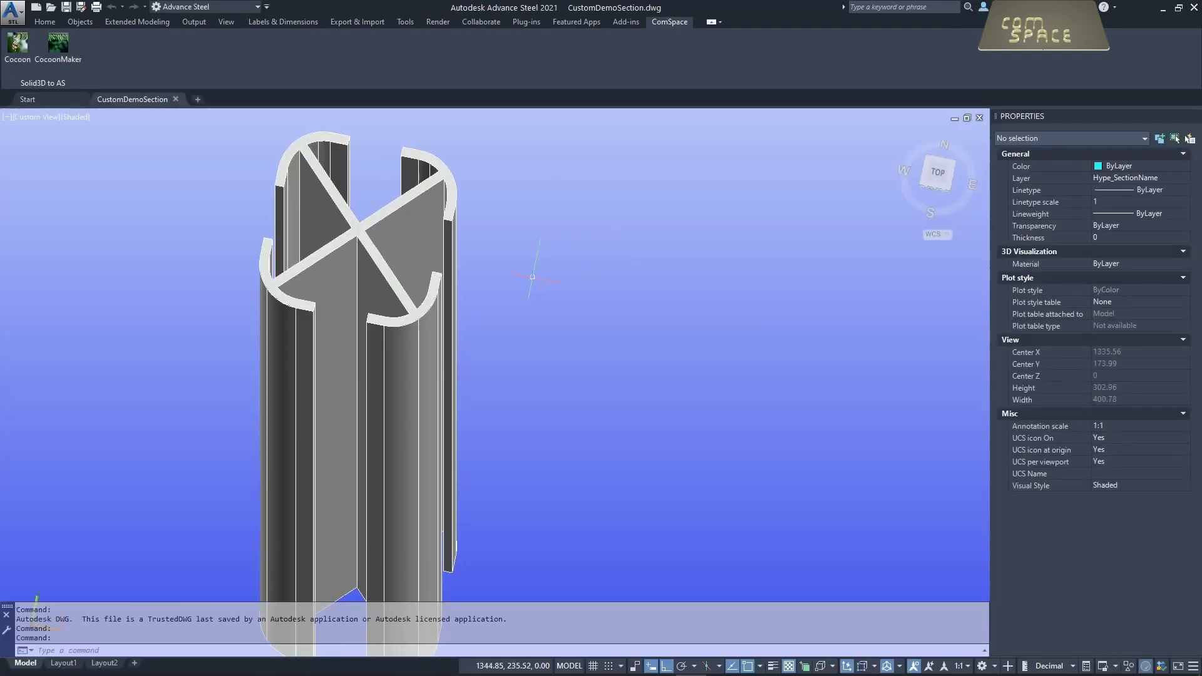
middle_drag(560, 266, 657, 296)
click(631, 272)
click(573, 252)
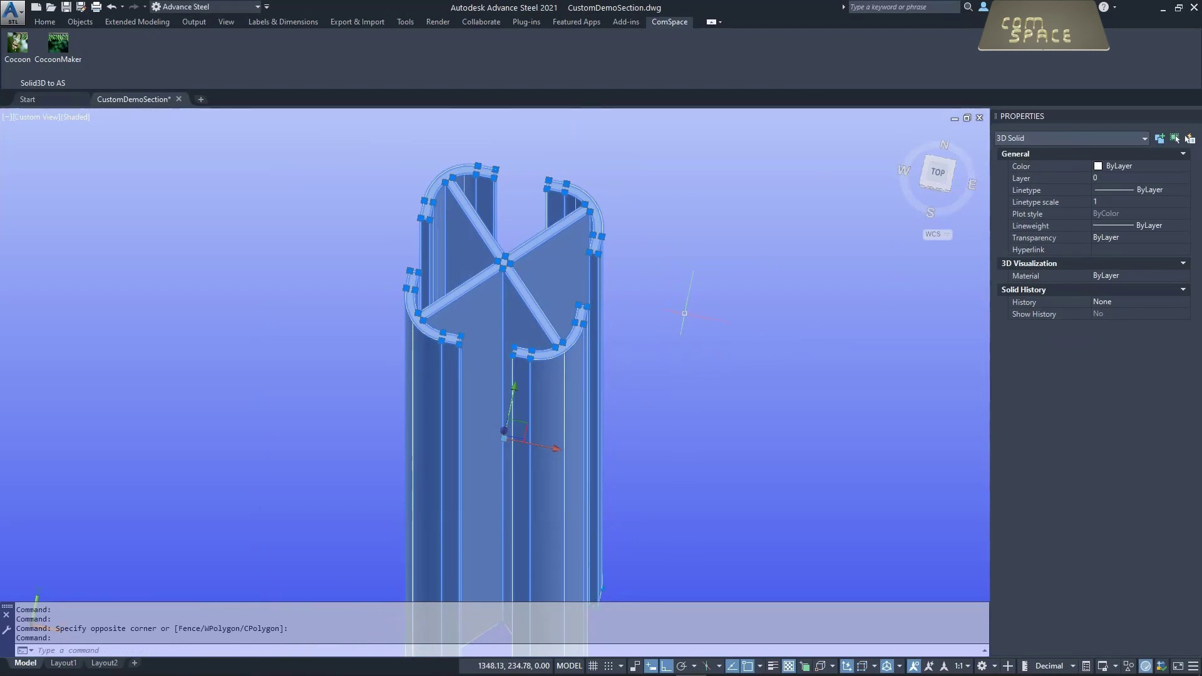
Clear the selection, switch to the top view and frame the CustomDemoABC section definition.
click(933, 175)
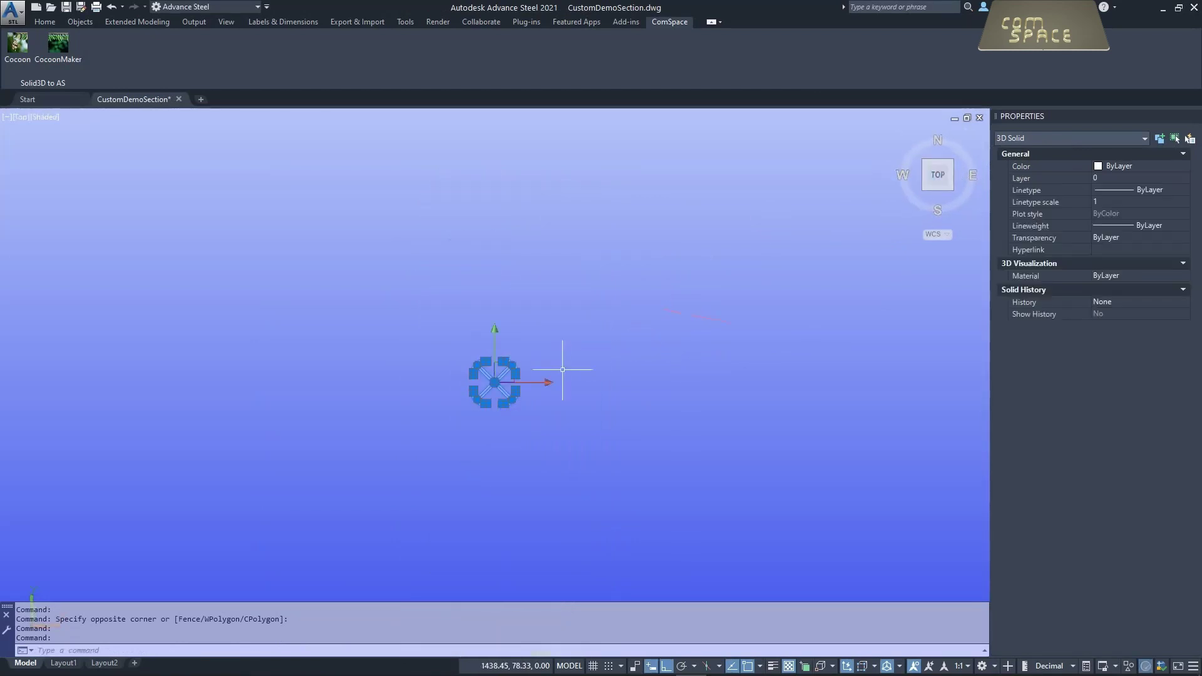
key(Escape)
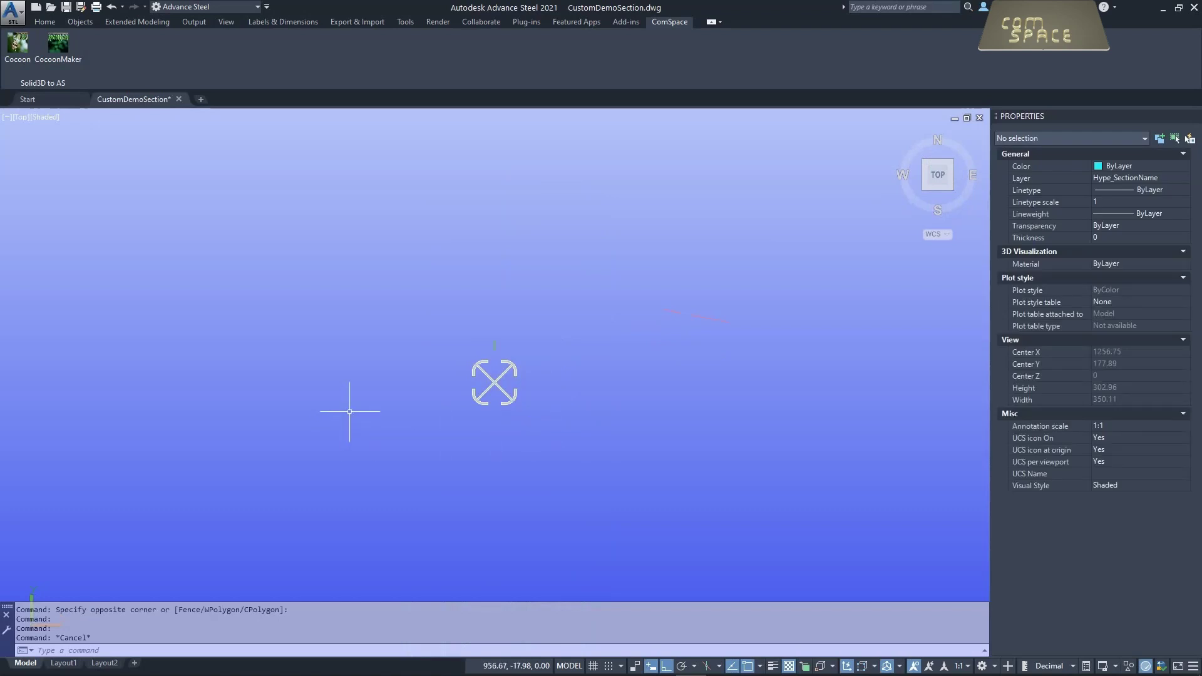
middle_drag(350, 411, 610, 364)
middle_drag(381, 359, 430, 367)
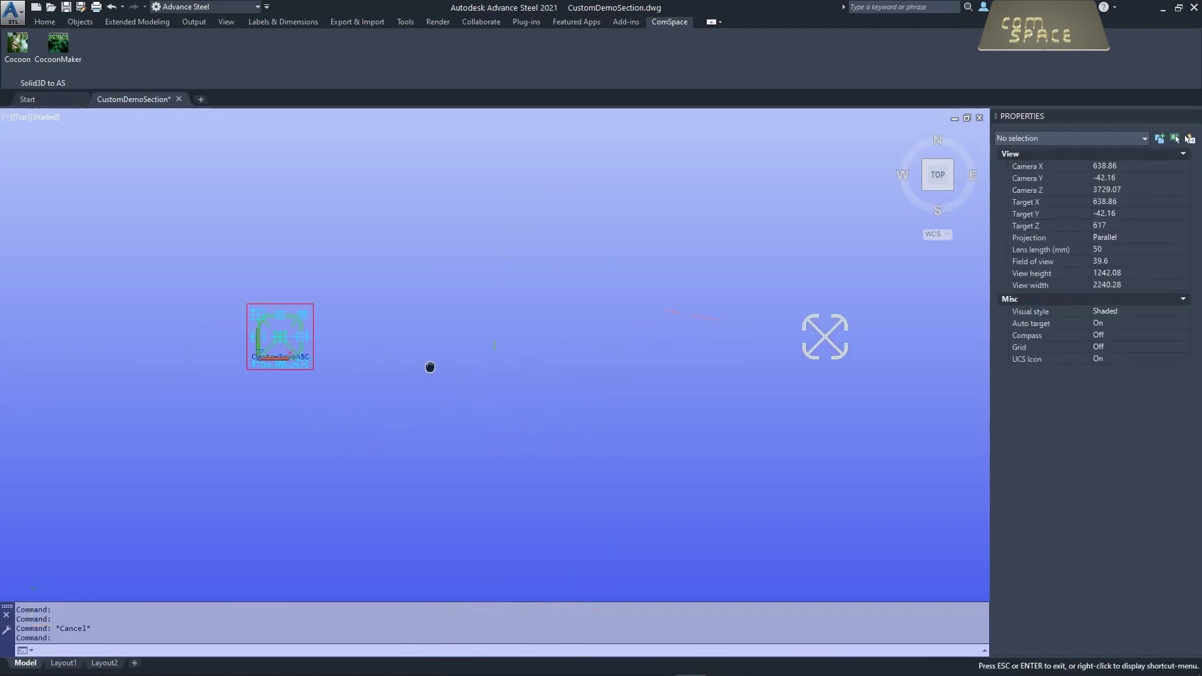
scroll(309, 357, up, 6)
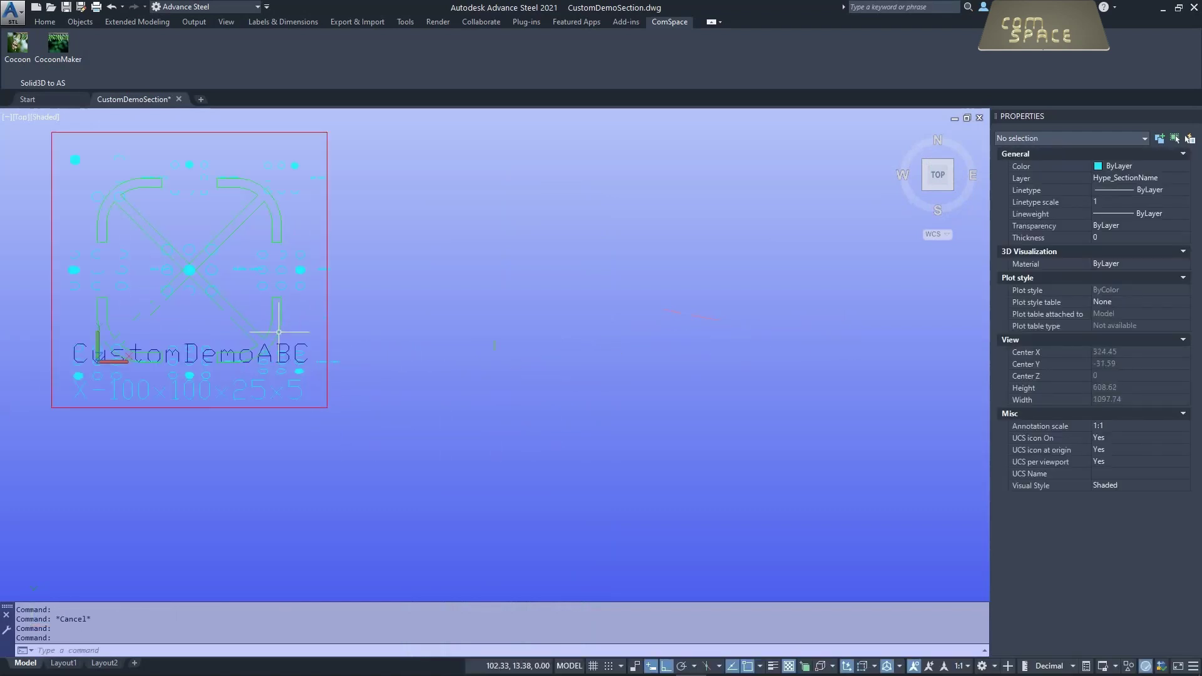
scroll(279, 332, up, 2)
middle_drag(207, 326, 367, 424)
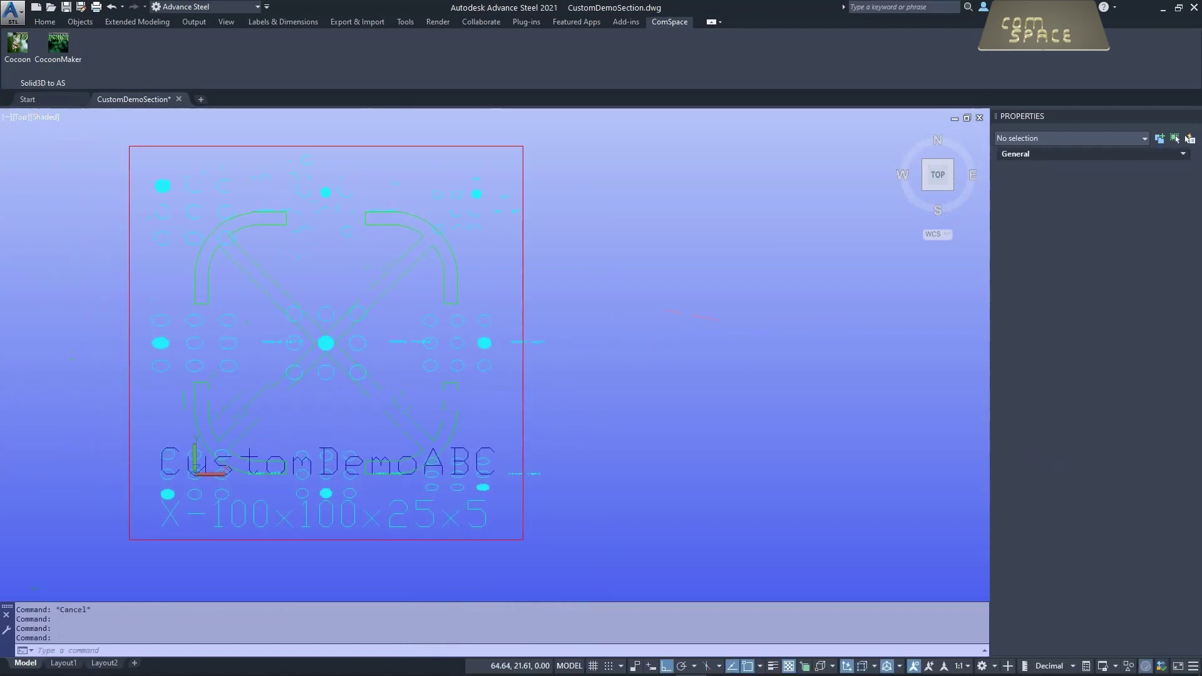
Set the viewport's visual style to 2D Wireframe.
click(47, 117)
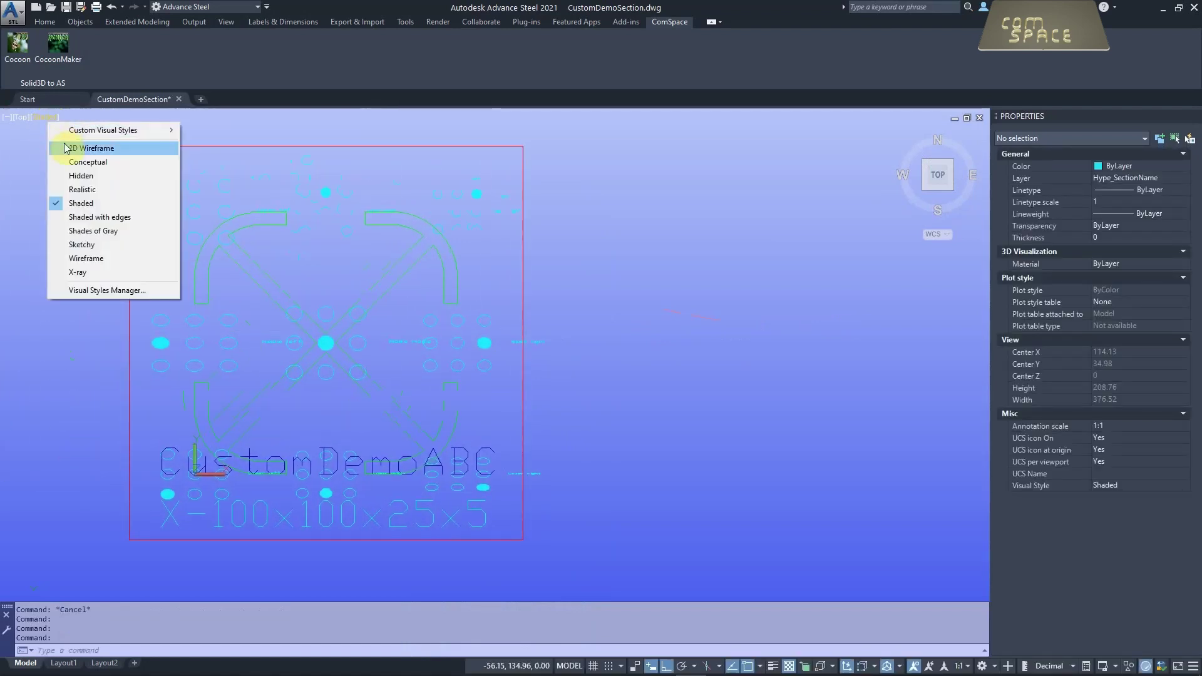
click(38, 148)
middle_drag(71, 245, 128, 241)
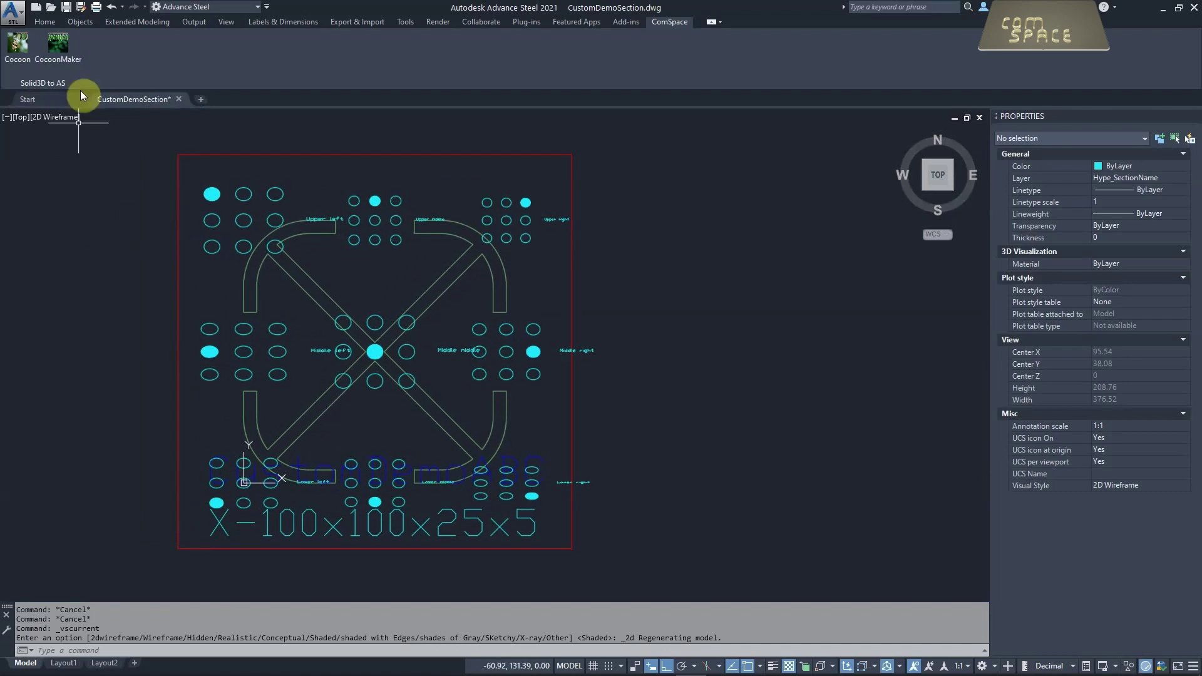
Examine the closed polylines that outline the X-shaped section by selecting them, and clear the selection.
click(141, 24)
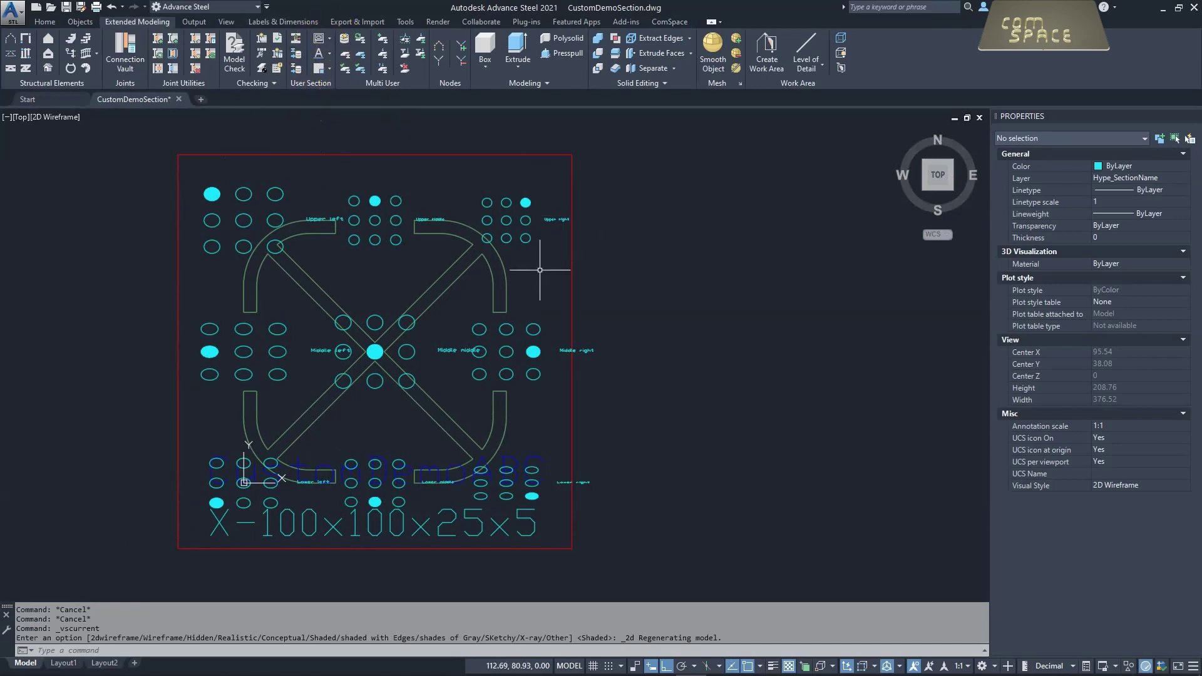
click(524, 284)
click(498, 285)
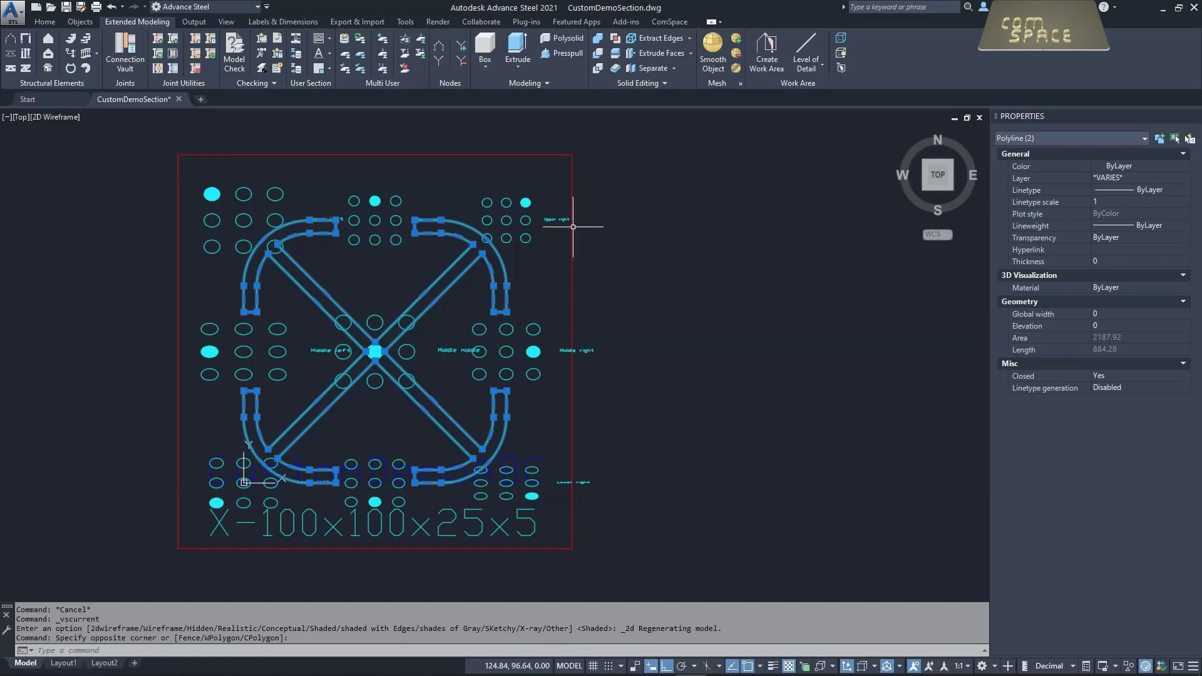
key(Escape)
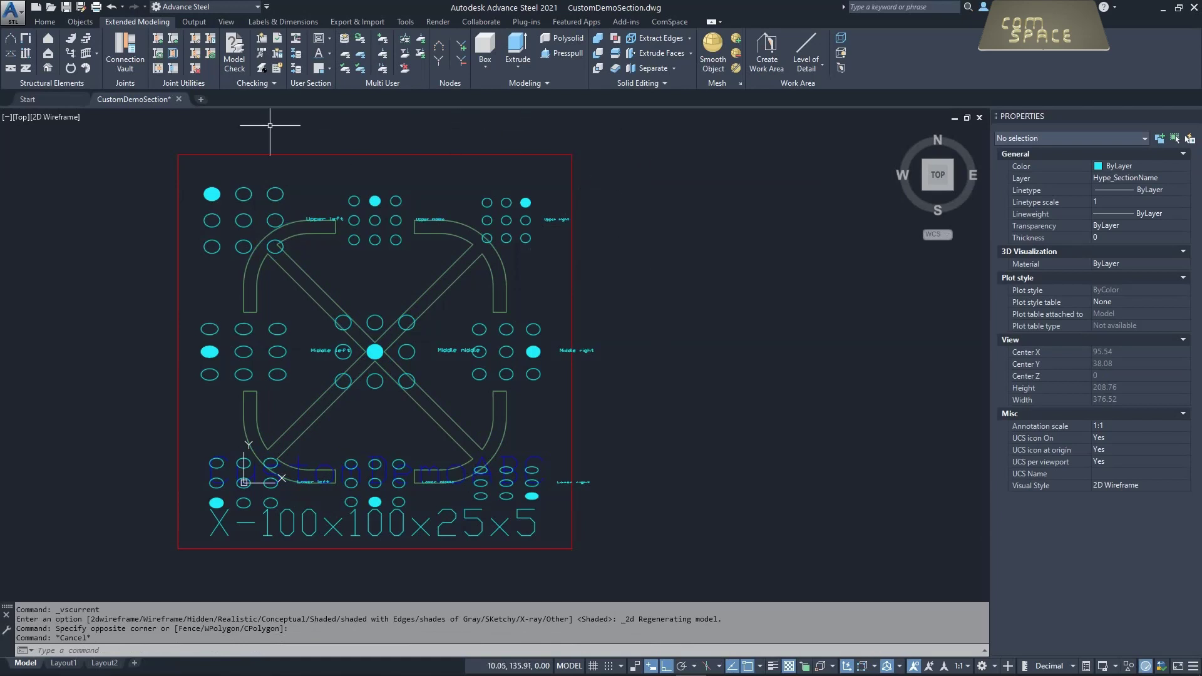
Open the Table editor in the Advance Steel Management Tools.
click(45, 23)
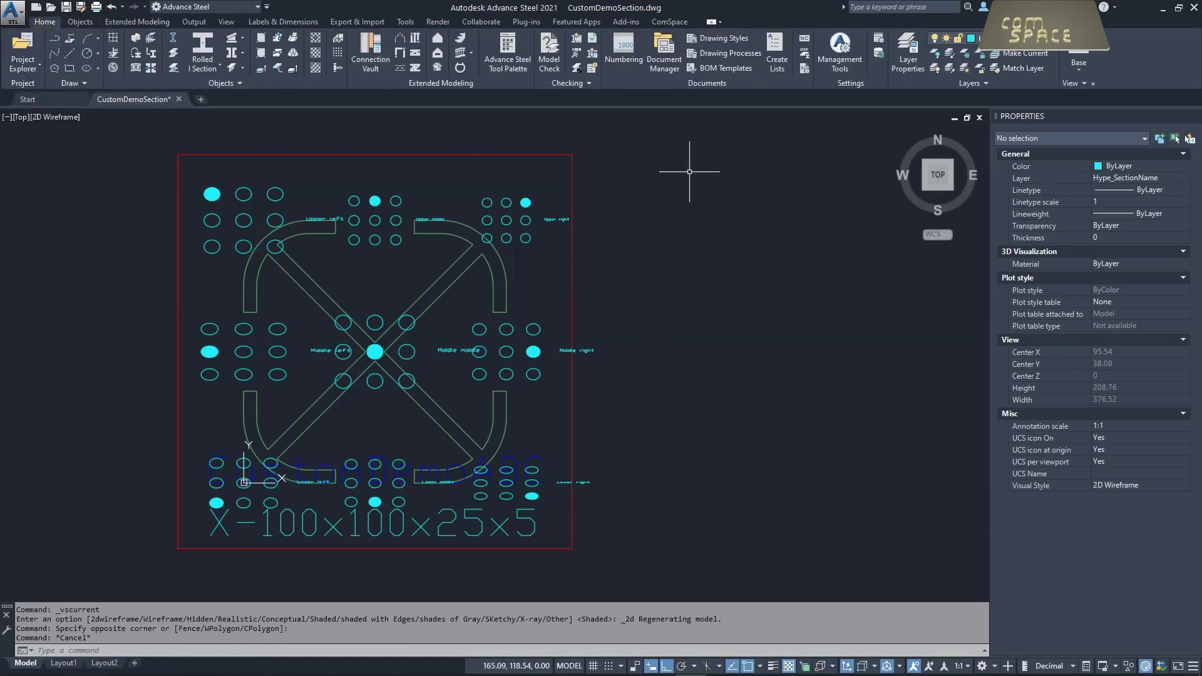
click(837, 55)
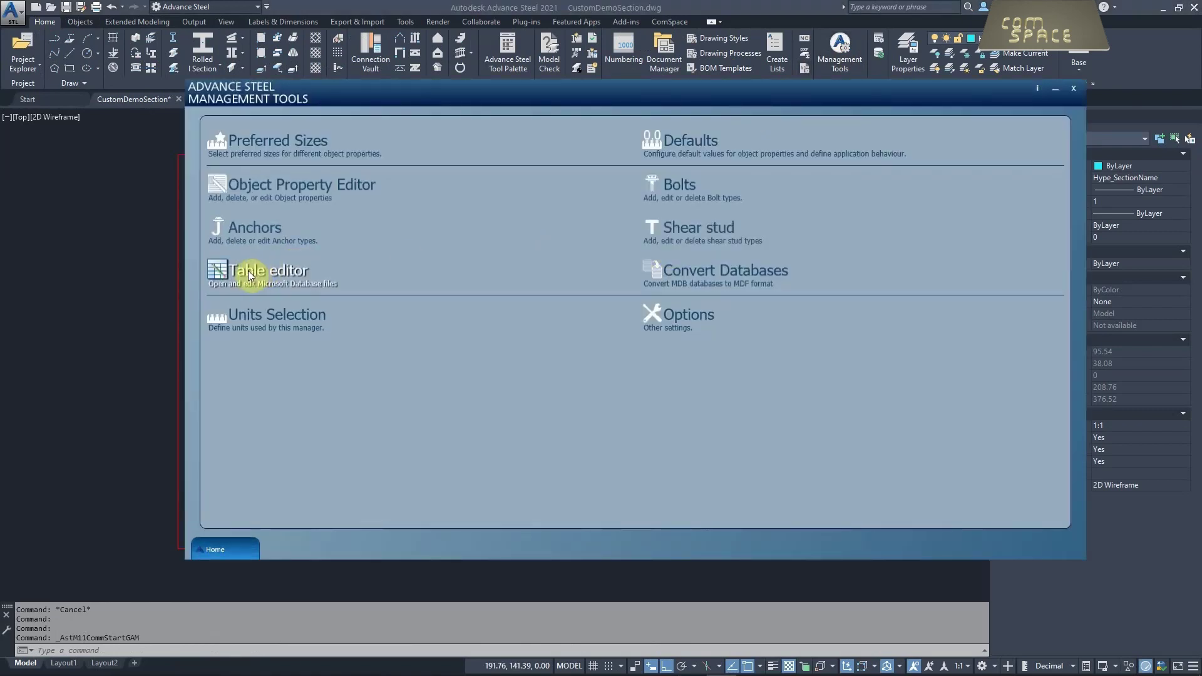
click(250, 276)
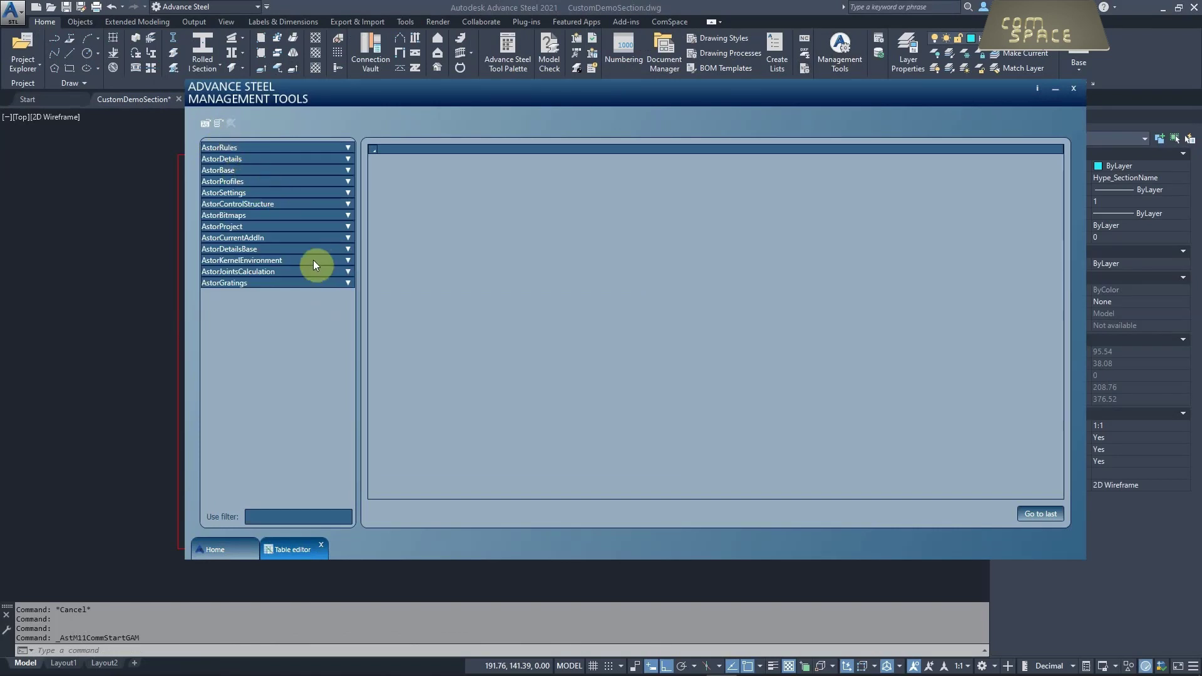
Filter the AstorProfiles tables by "master" and open the ProfileMasterTable.
click(348, 182)
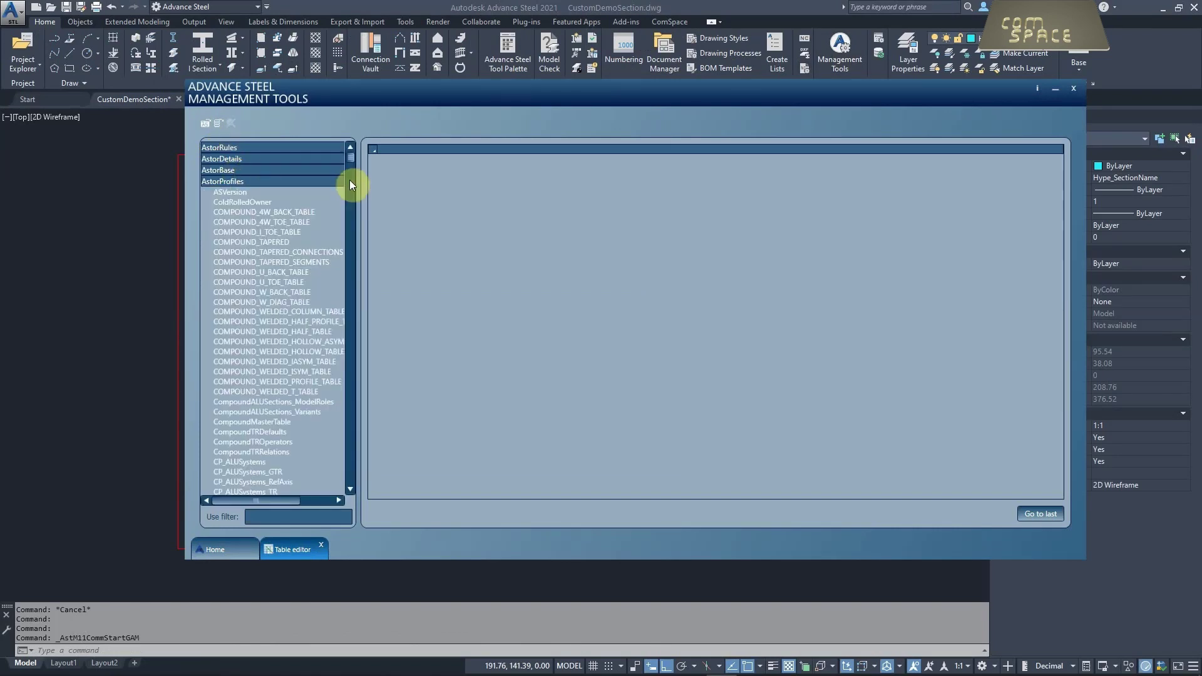
click(280, 517)
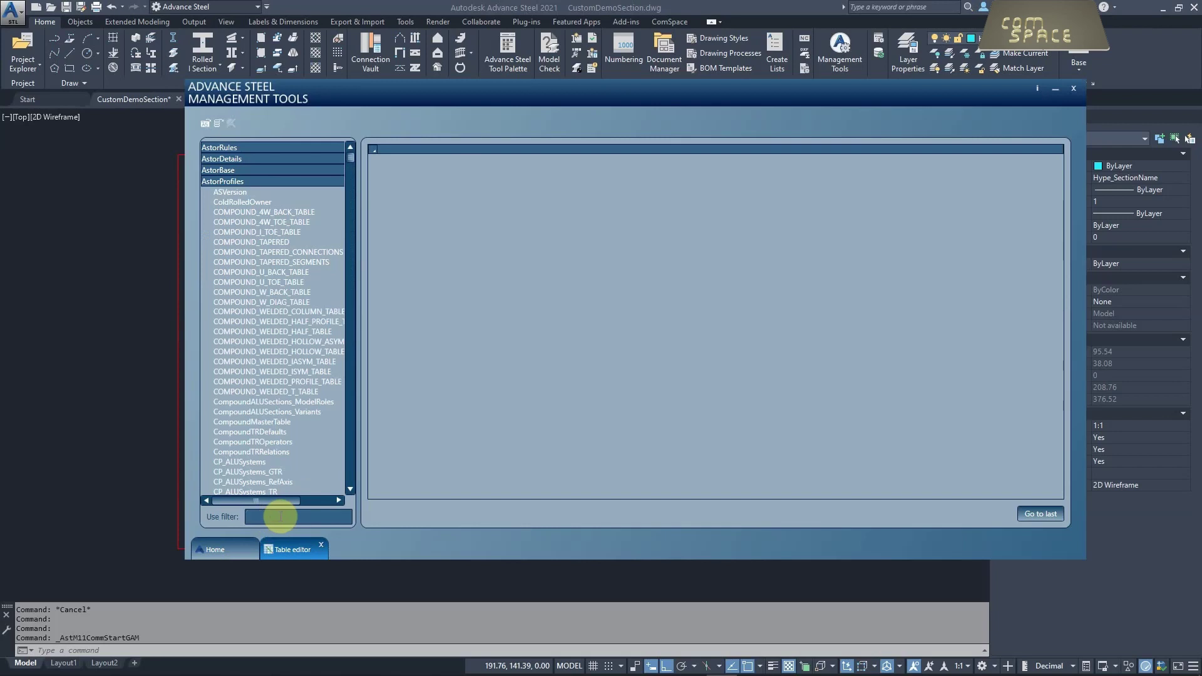
text(master)
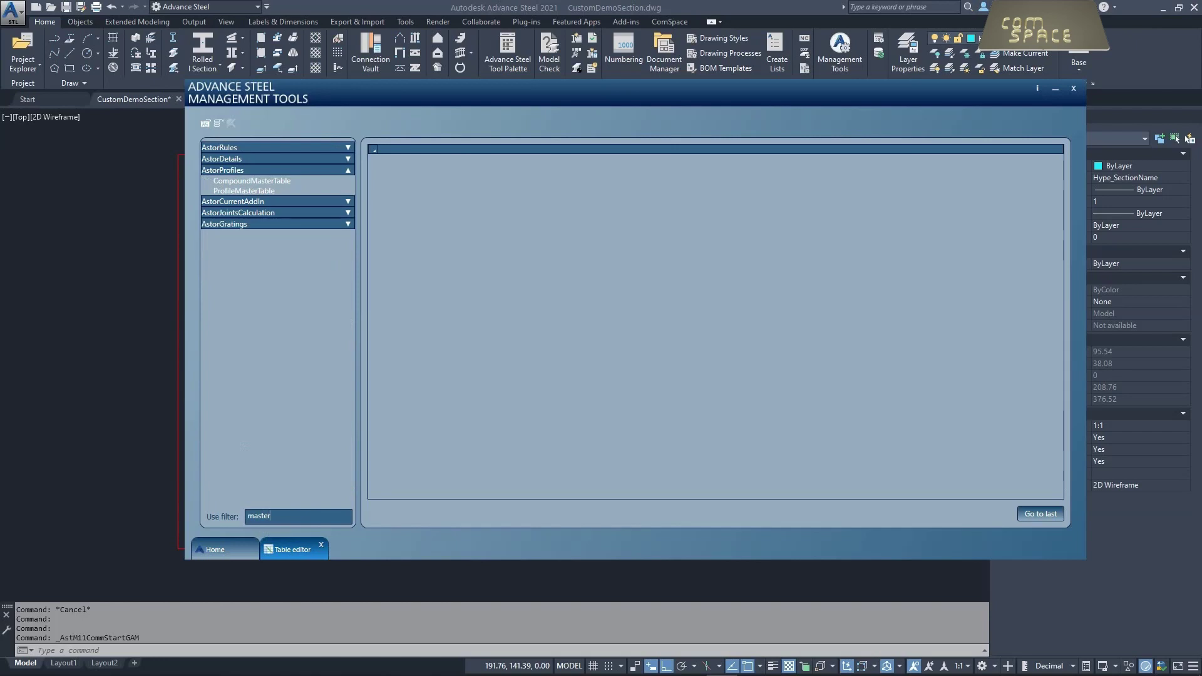
click(253, 191)
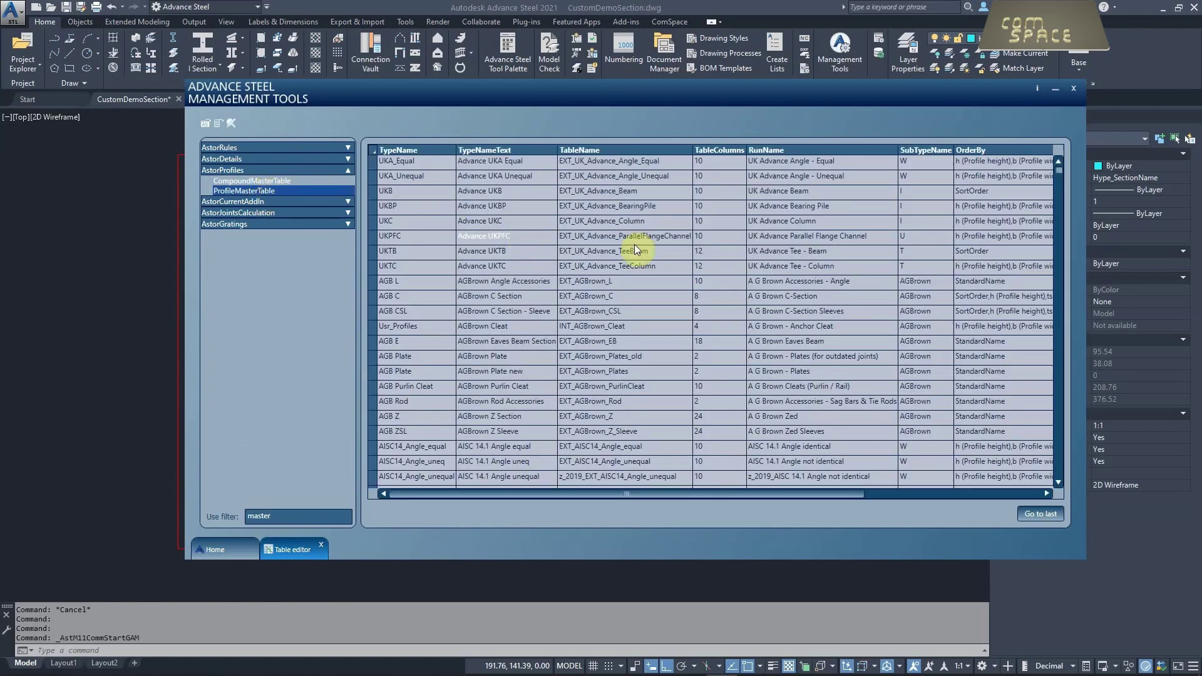
Sort the ProfileMasterTable by TableName and select the USR_CustomDemoABC row.
click(621, 150)
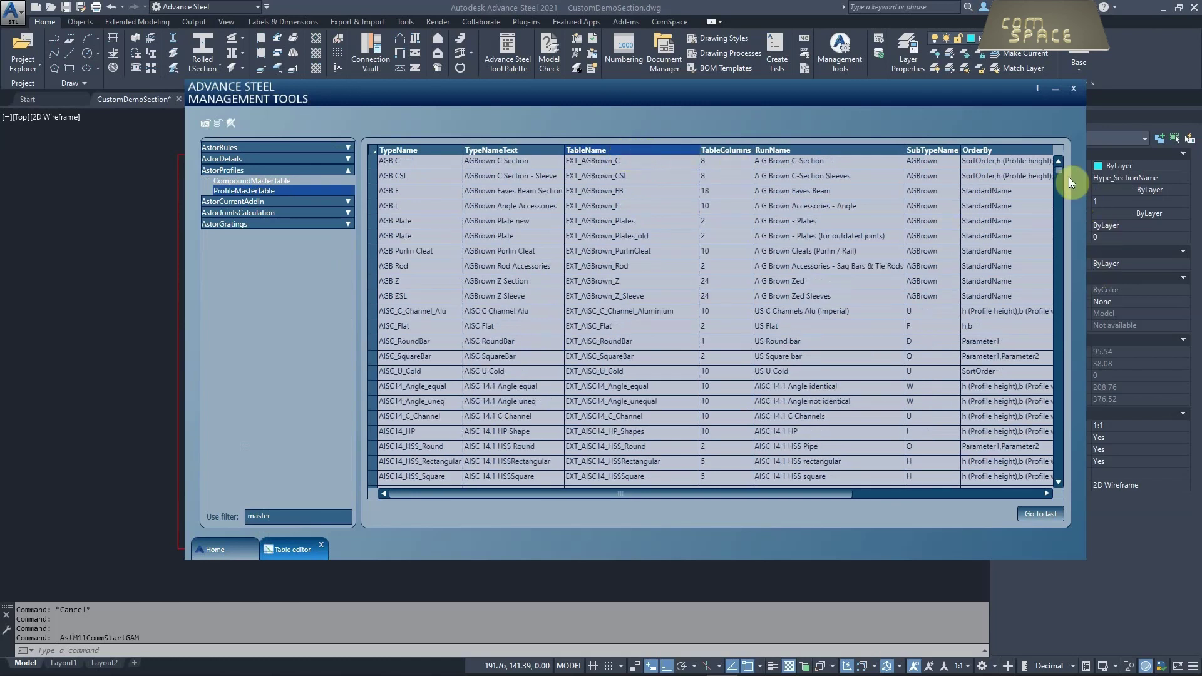
scroll(1061, 170, down, 15)
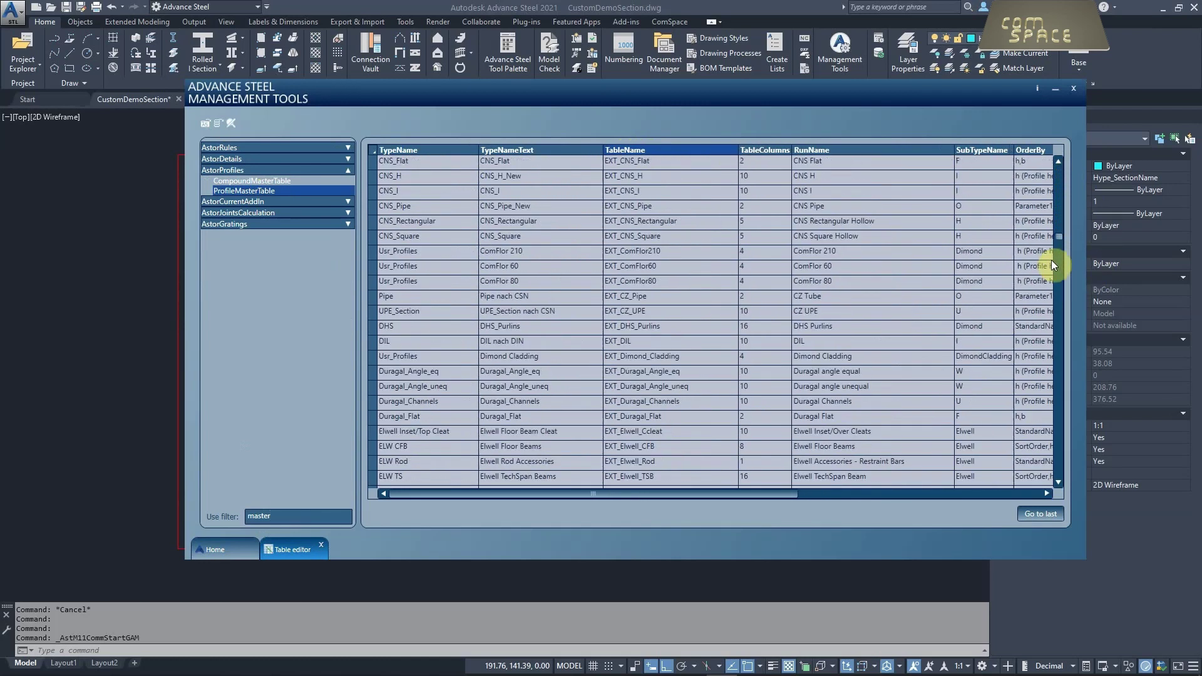
scroll(1052, 265, down, 20)
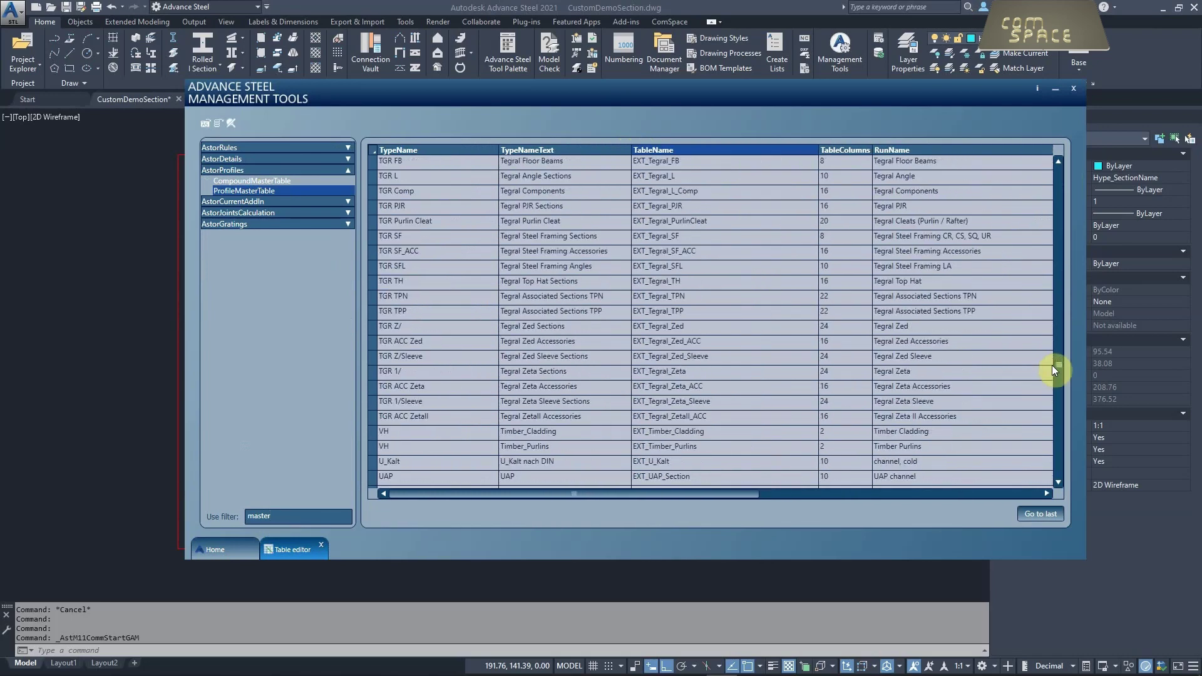
drag(1053, 366, 1056, 434)
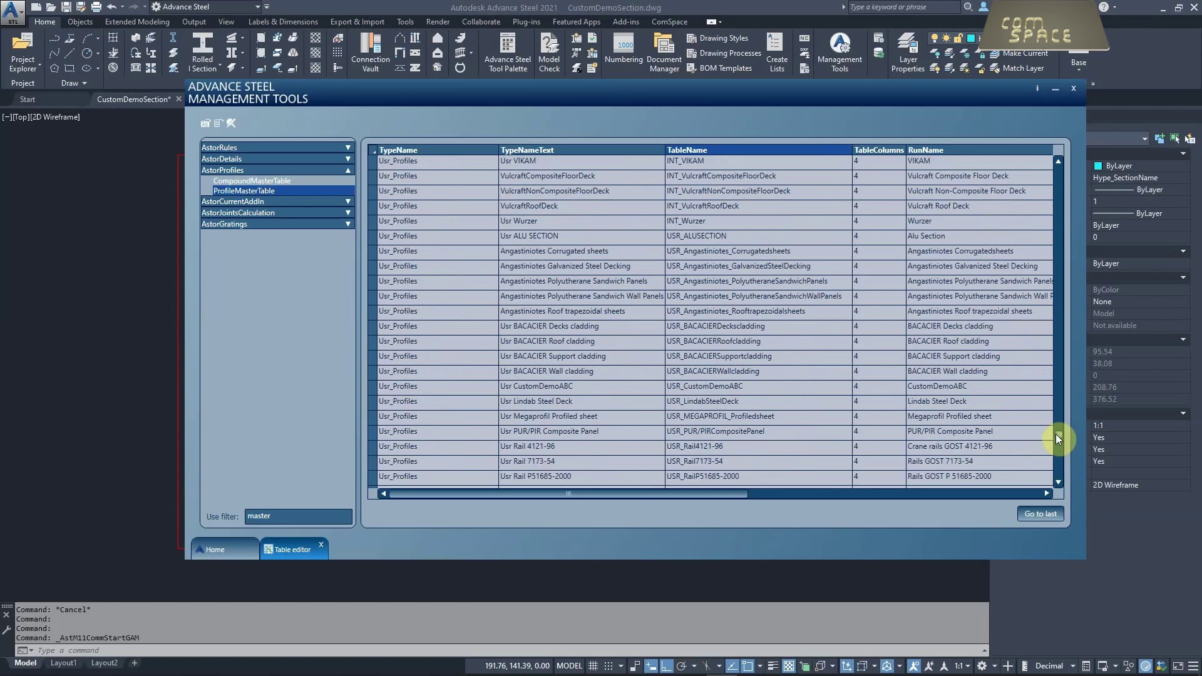
click(747, 388)
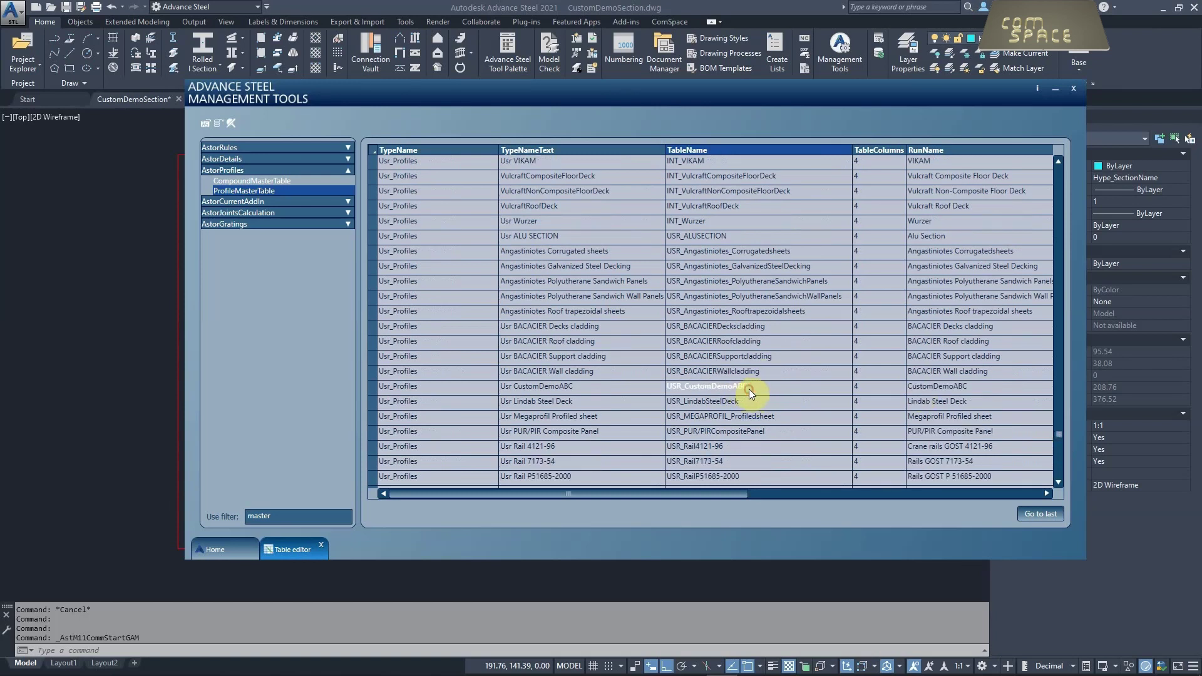
click(376, 387)
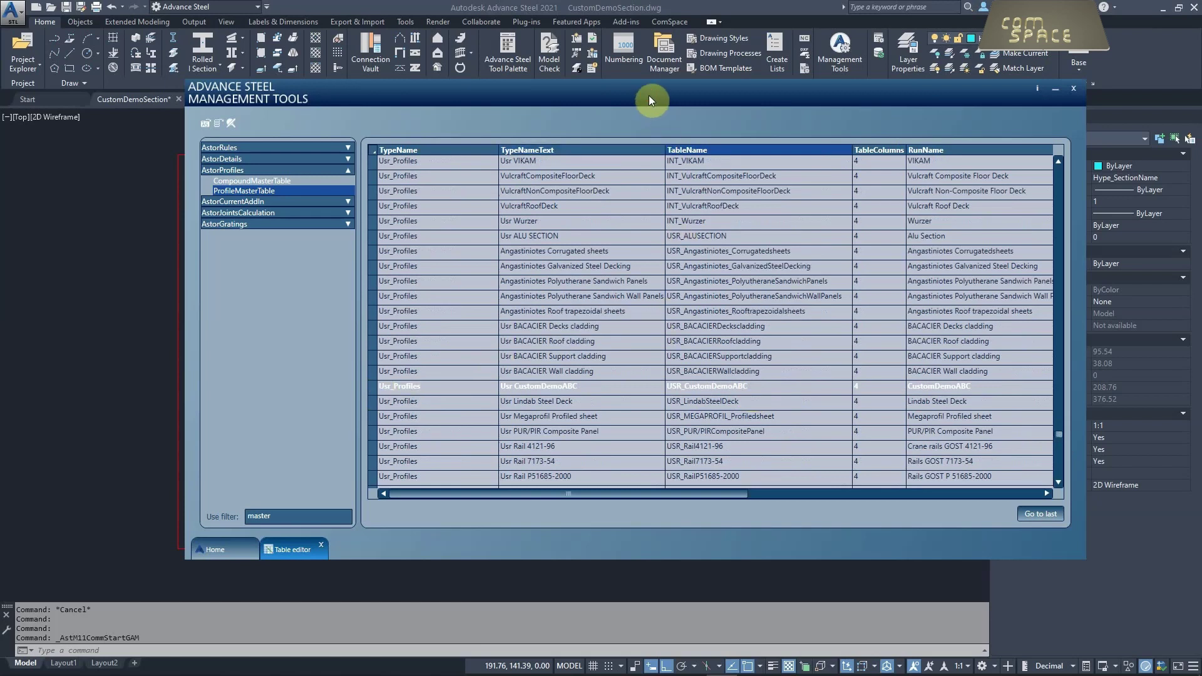
Compare the CustomDemoABC row with the section drawing behind the window and examine the row's TypeNameText entry.
mouse_move(649, 96)
mouse_down()
mouse_move(558, 295)
mouse_move(509, 585)
mouse_up()
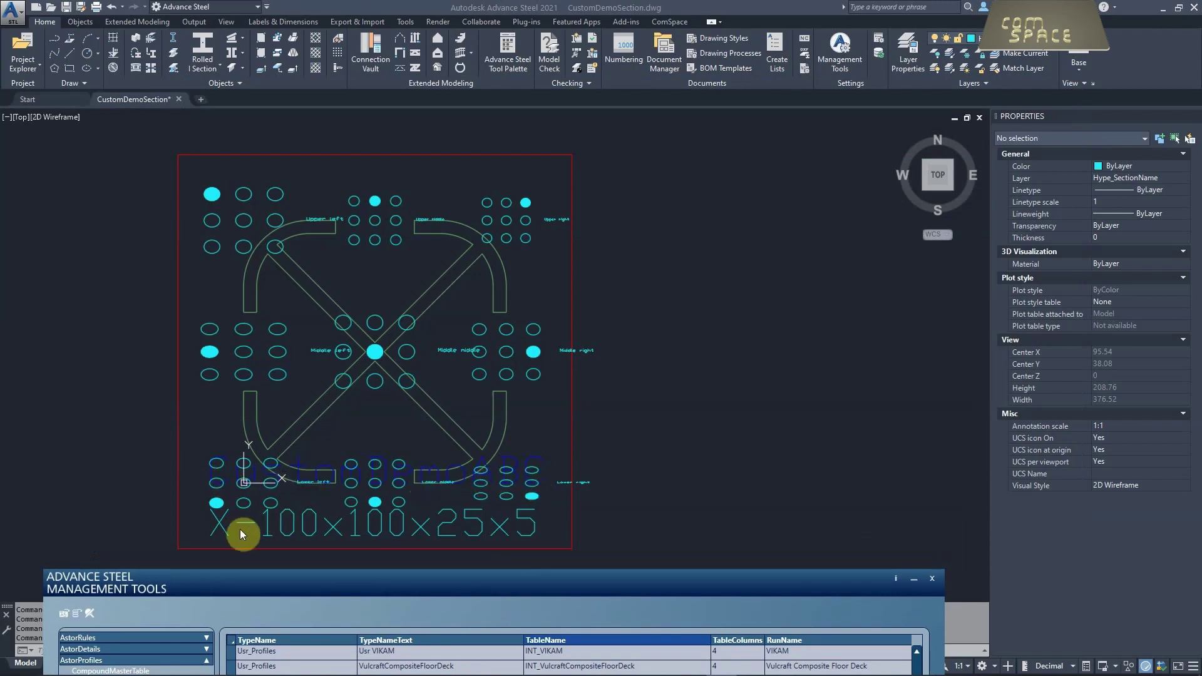
drag(594, 580, 697, 102)
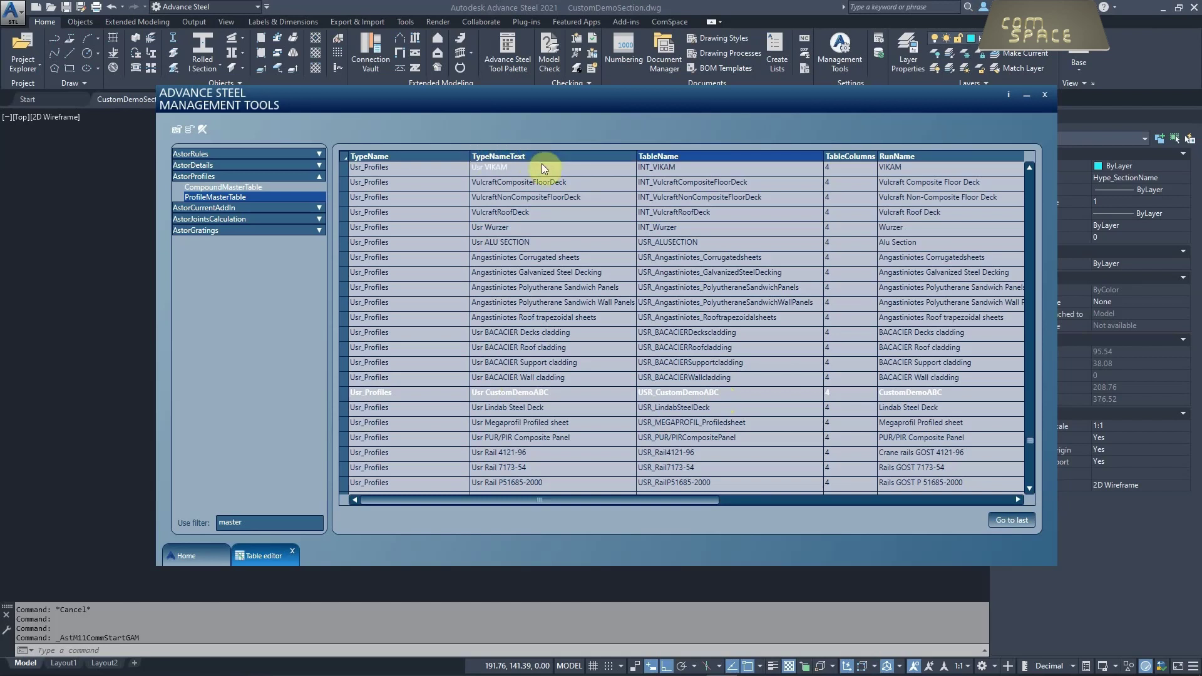
click(552, 393)
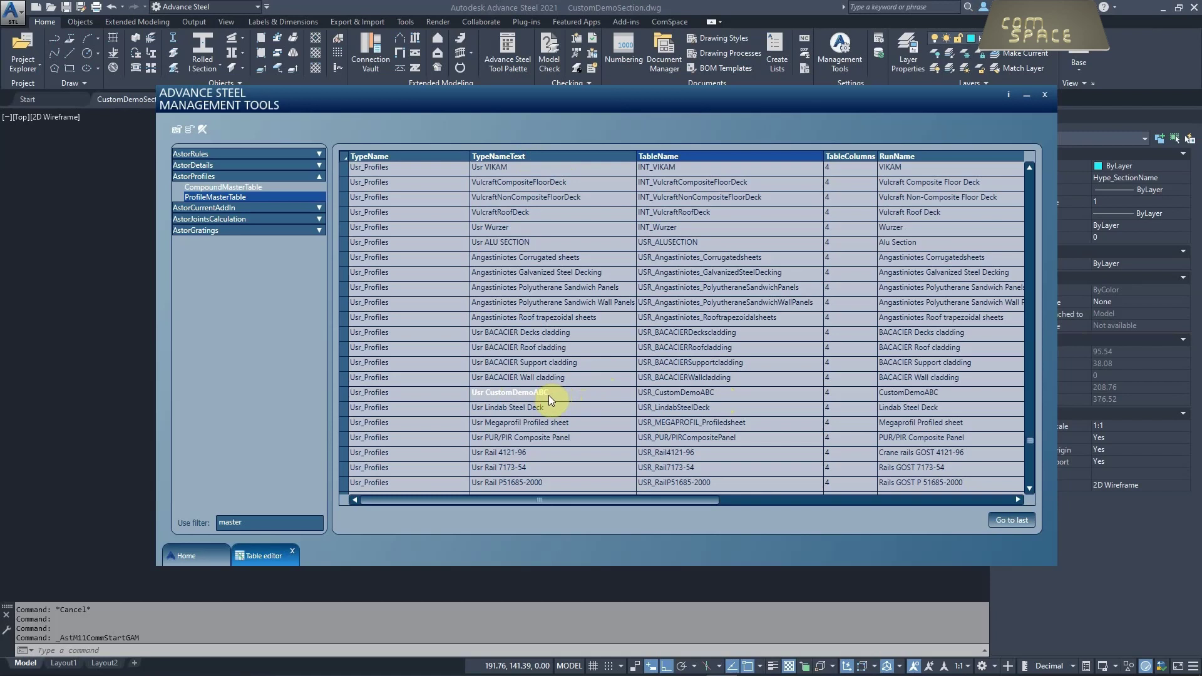
click(548, 395)
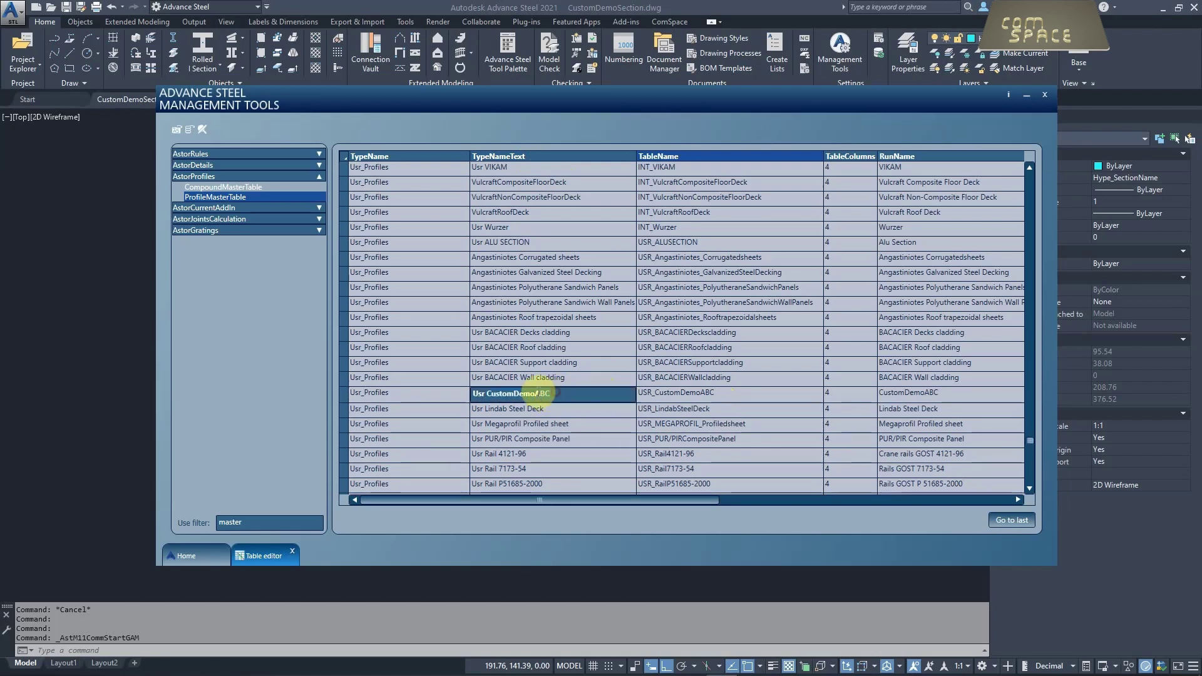
drag(465, 393, 560, 395)
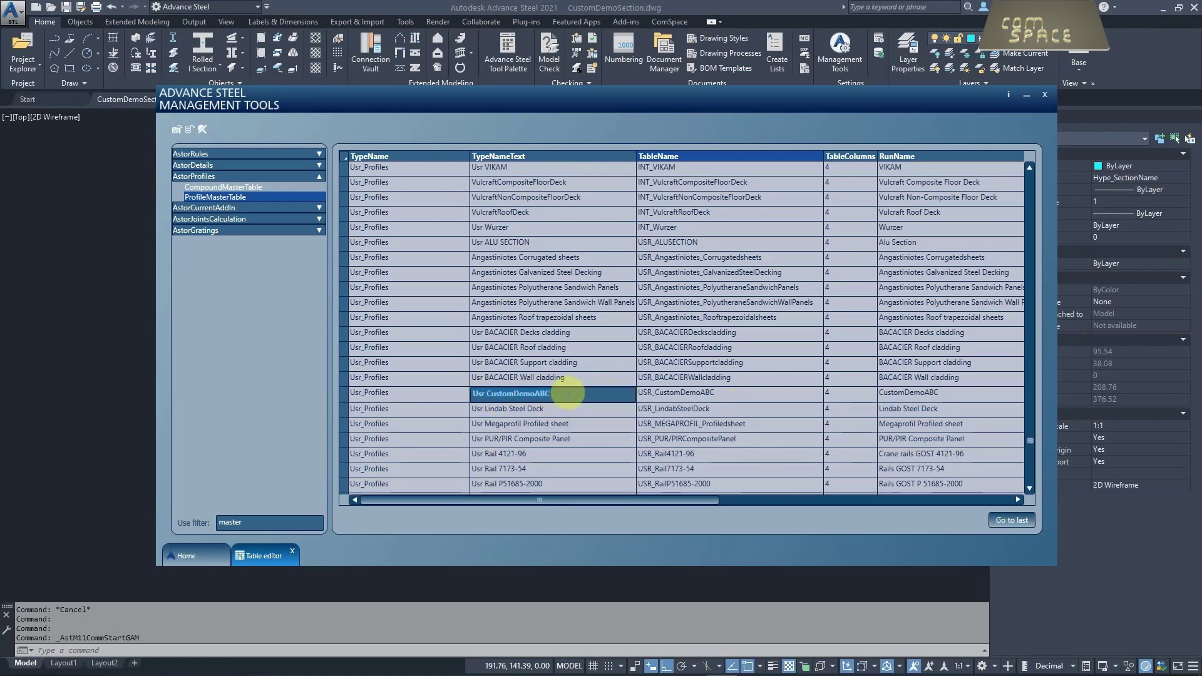
key(Return)
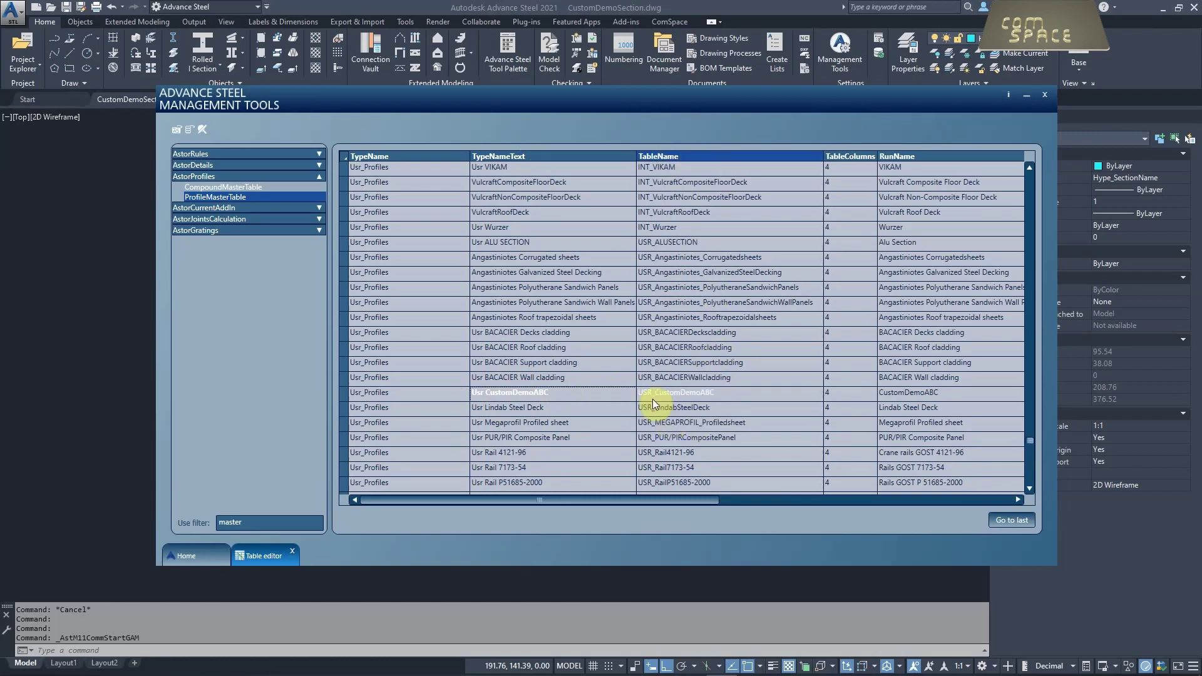
Filter the database tables by "custom" and open the USR_CustomDemoABC table to examine its section record.
click(253, 522)
drag(253, 522, 199, 521)
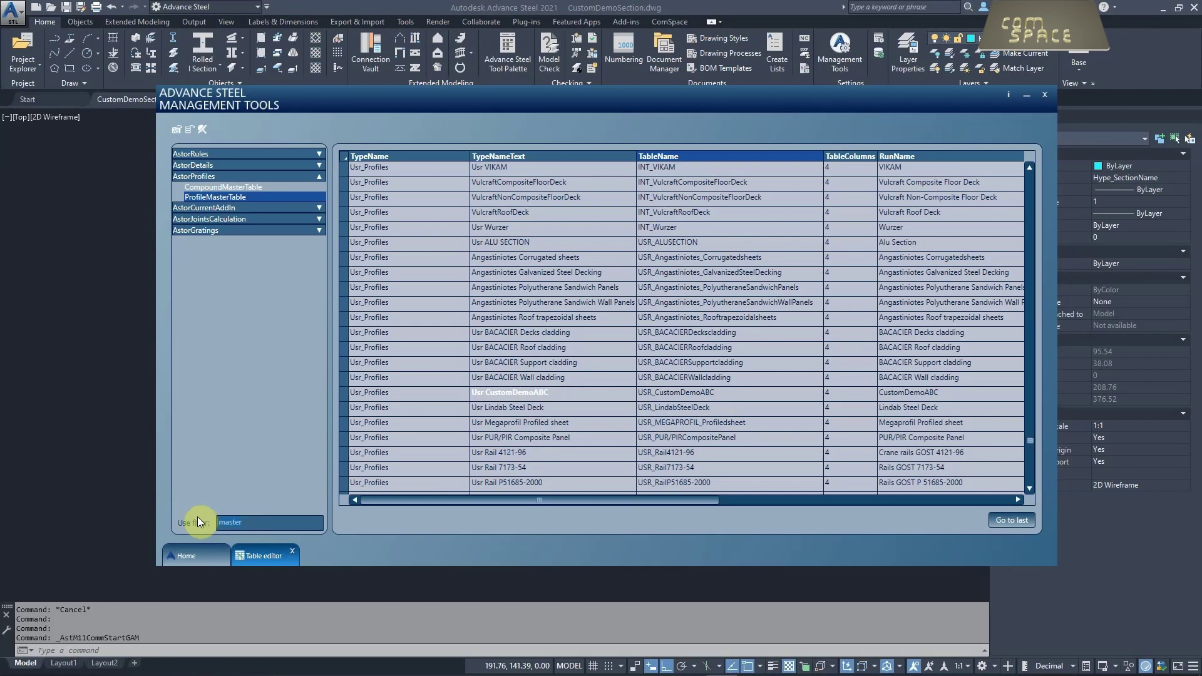
text(custom)
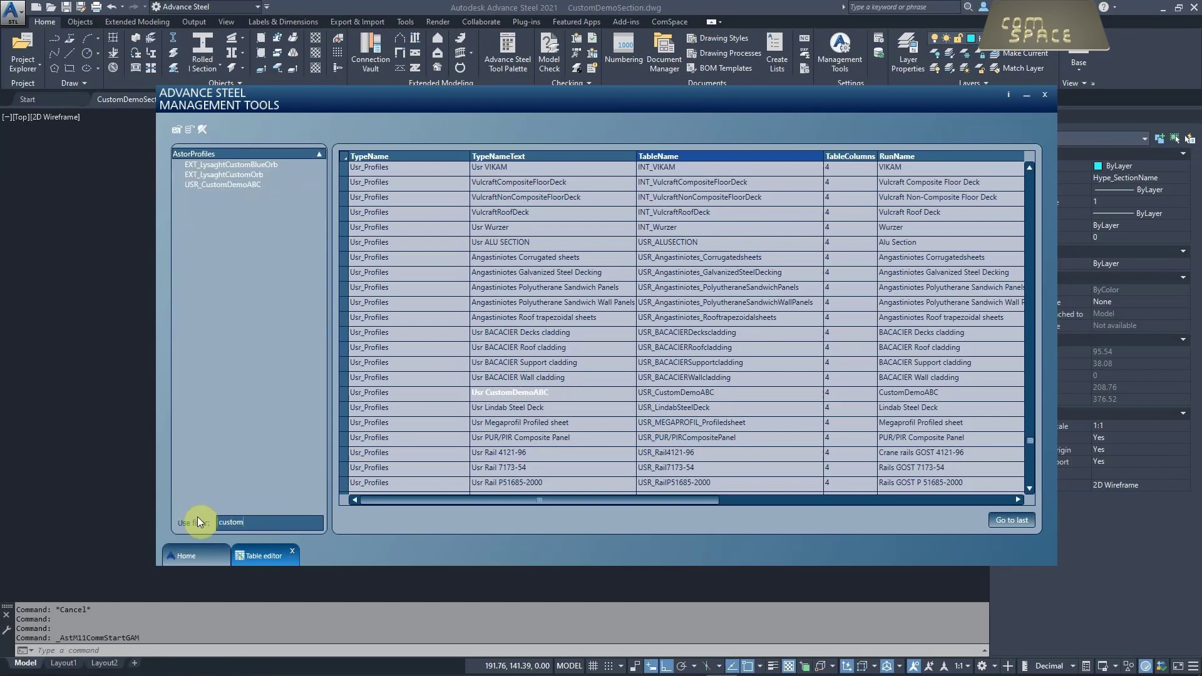
click(238, 186)
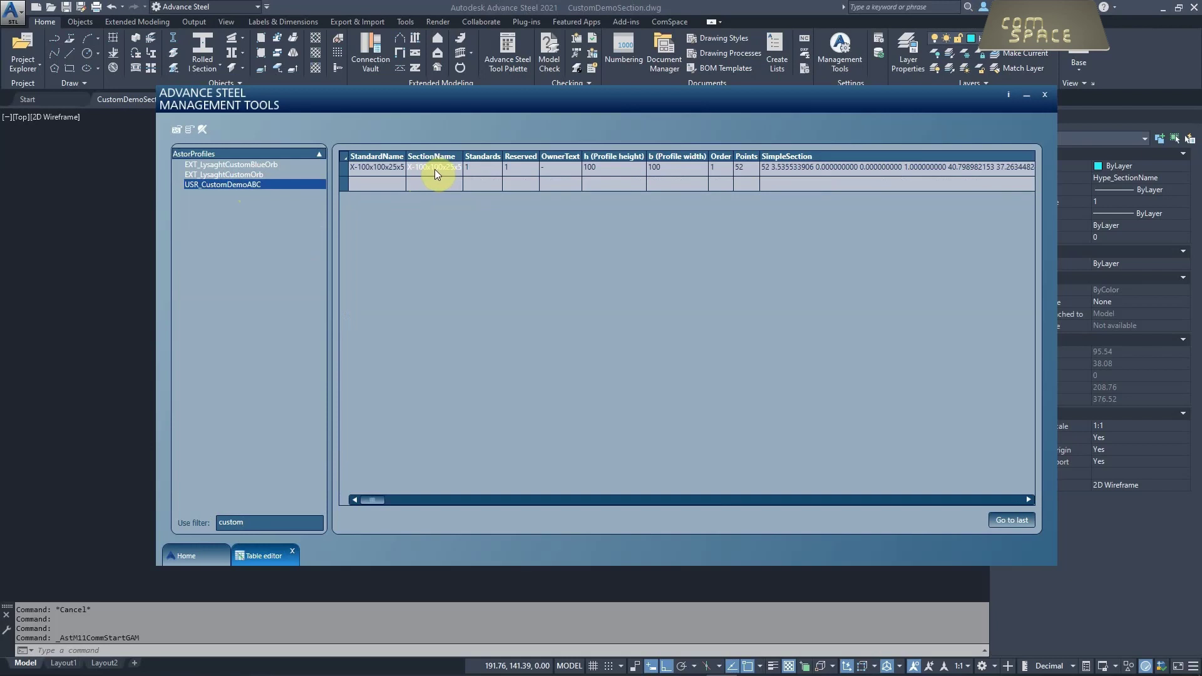
mouse_move(387, 501)
mouse_down()
mouse_move(477, 512)
mouse_move(368, 504)
mouse_up()
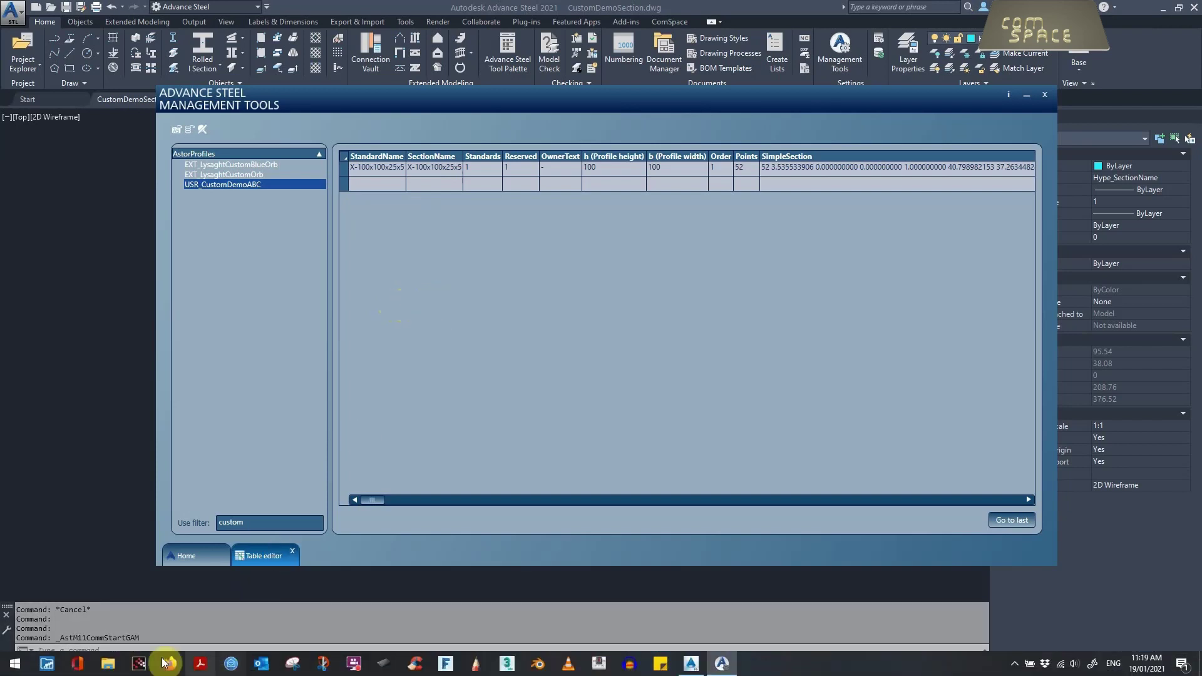
Open CustomSectionBlank.csv from the Desktop folder in Notepad and examine its section type entry.
click(116, 665)
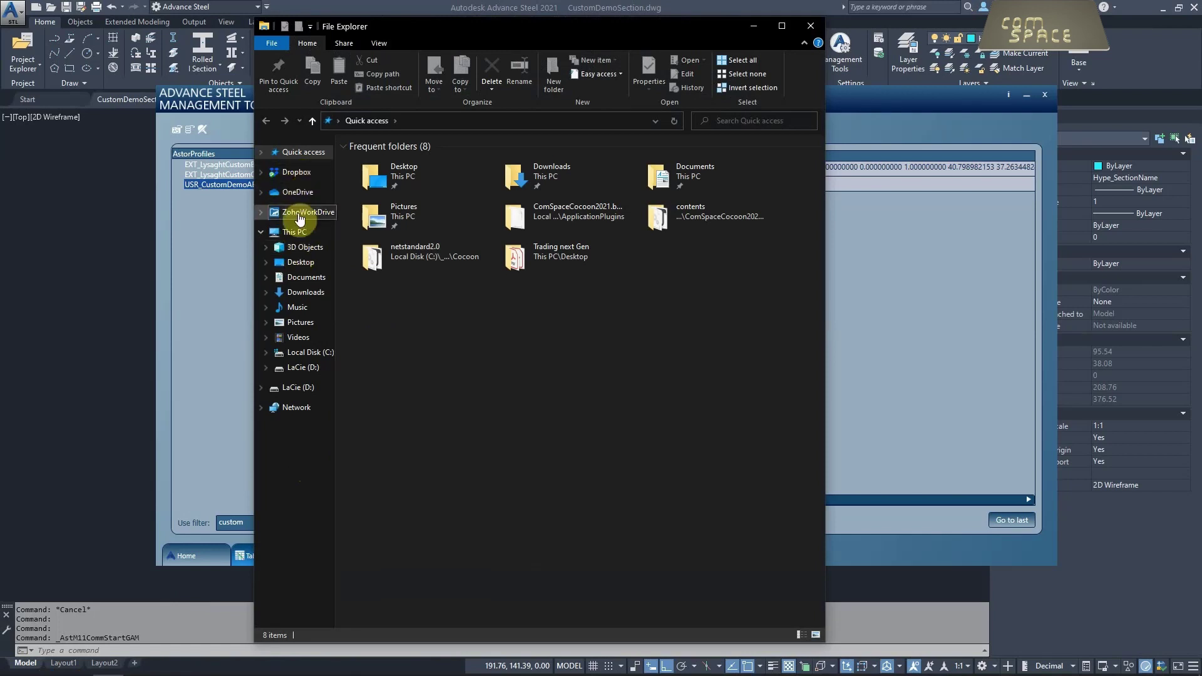
click(327, 264)
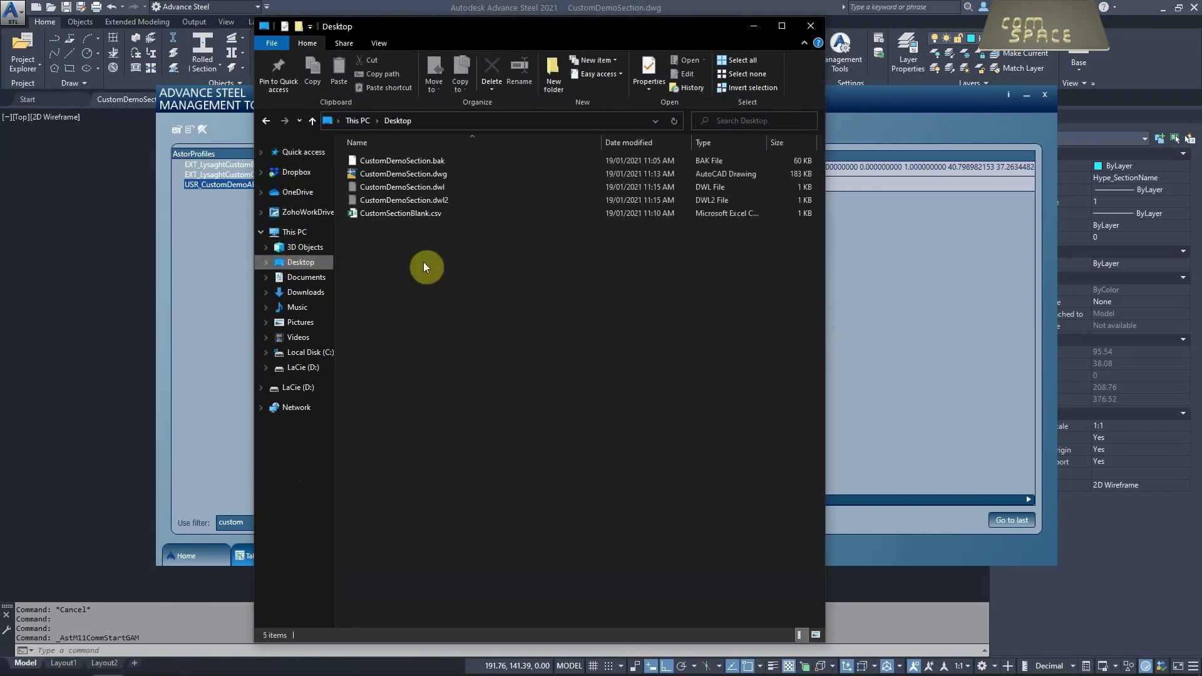
right_click(395, 213)
click(277, 250)
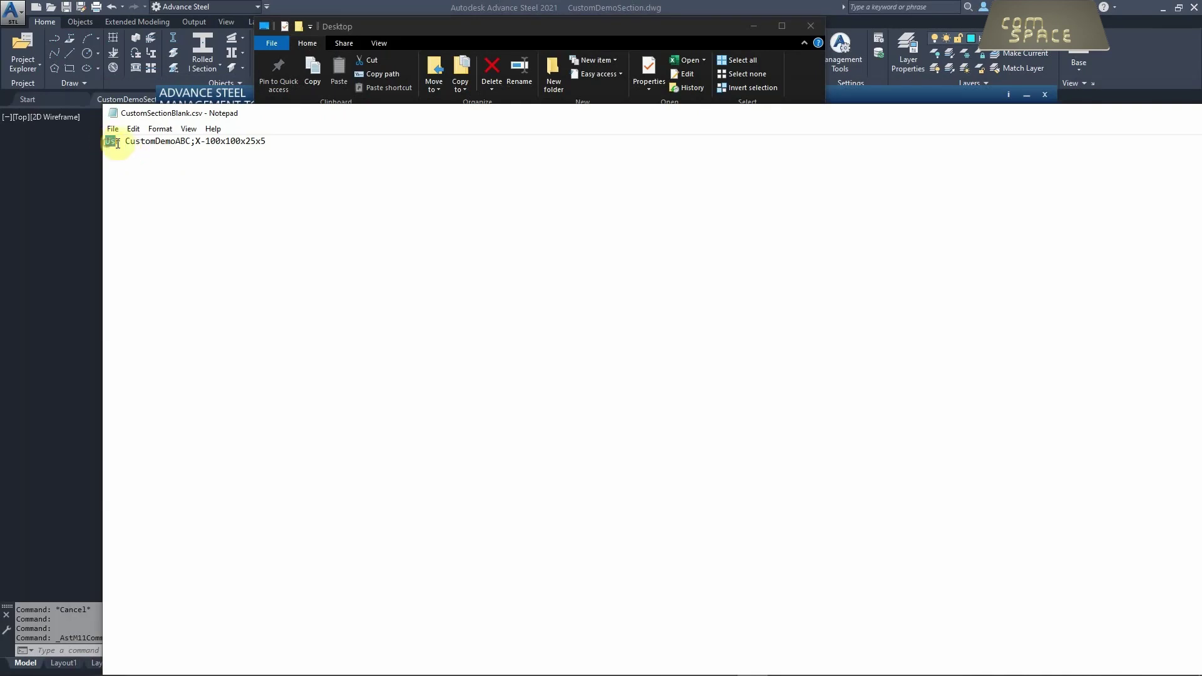
drag(118, 144, 192, 143)
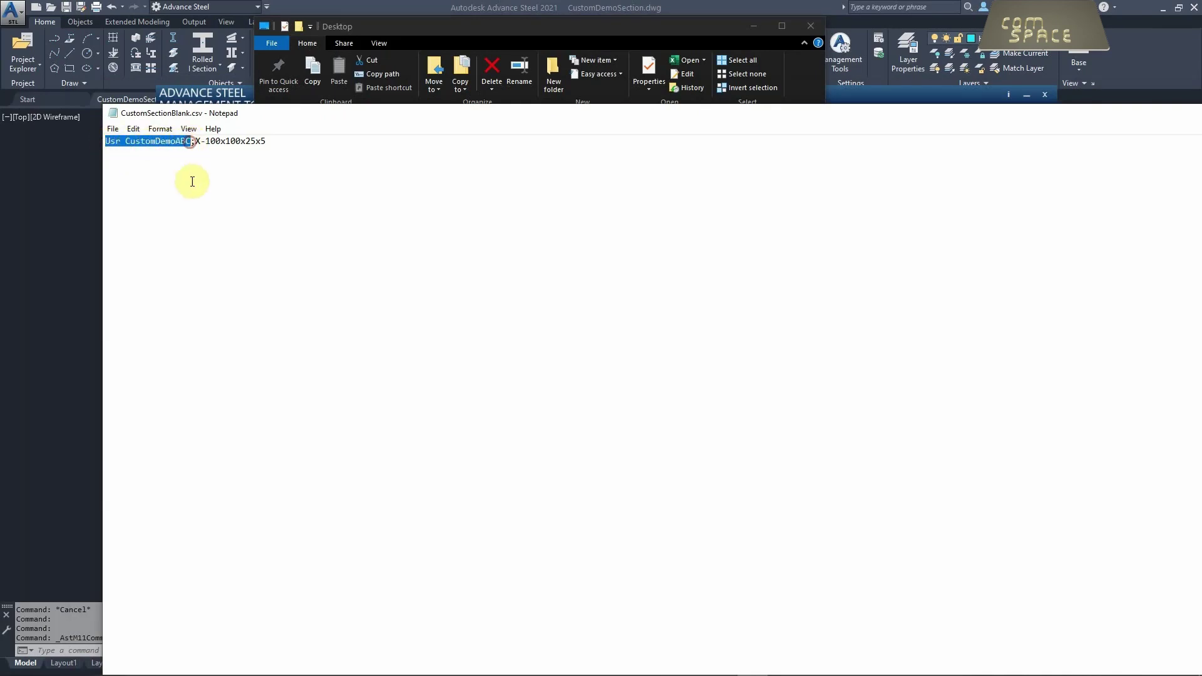
click(195, 142)
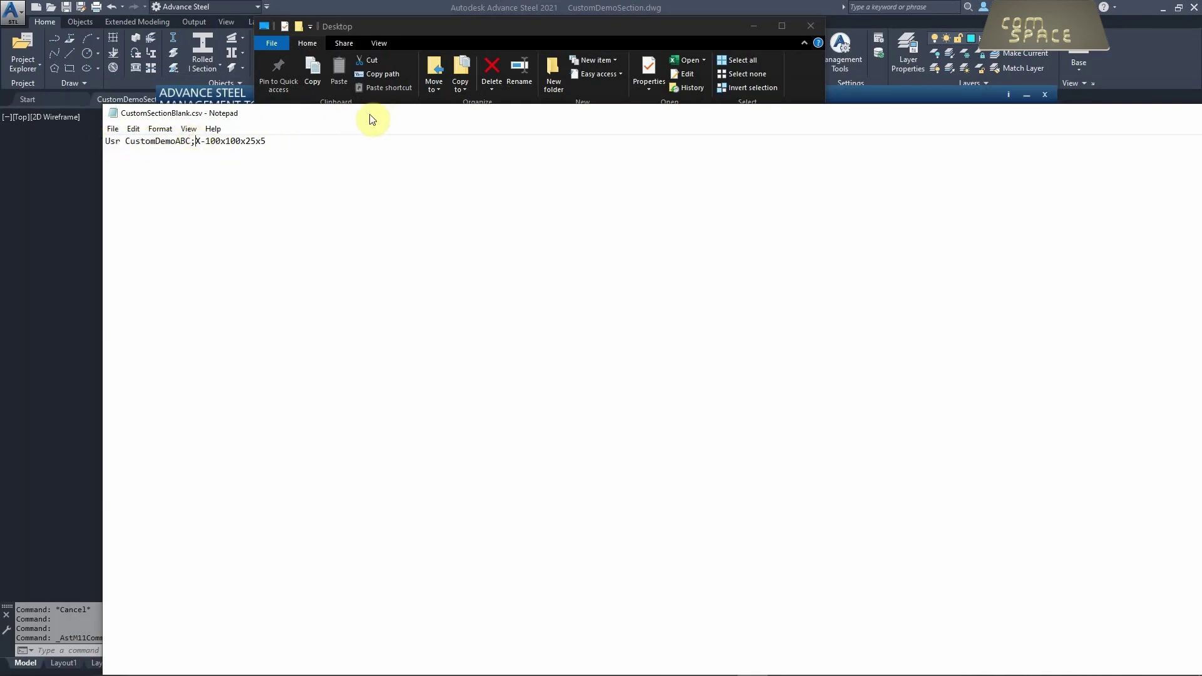
Close the Desktop folder window and compare the CSV line with the section record in the USR_CustomDemoABC table.
drag(372, 119, 370, 130)
click(808, 25)
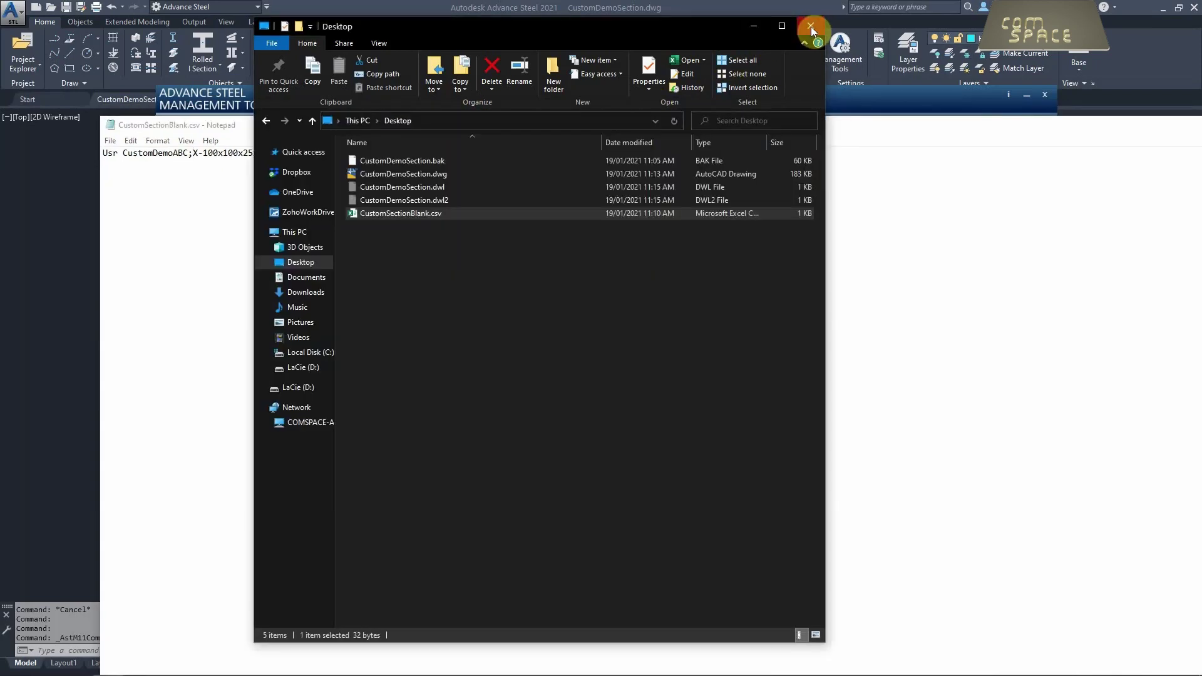
drag(310, 128, 589, 189)
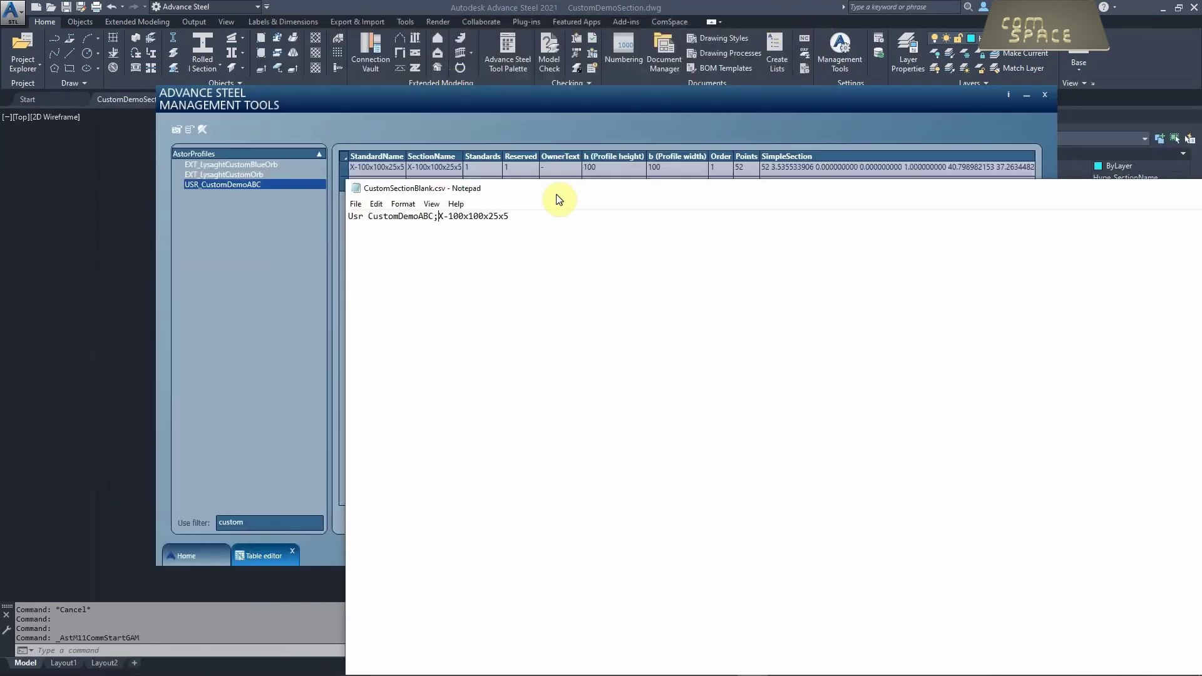
click(433, 166)
click(512, 222)
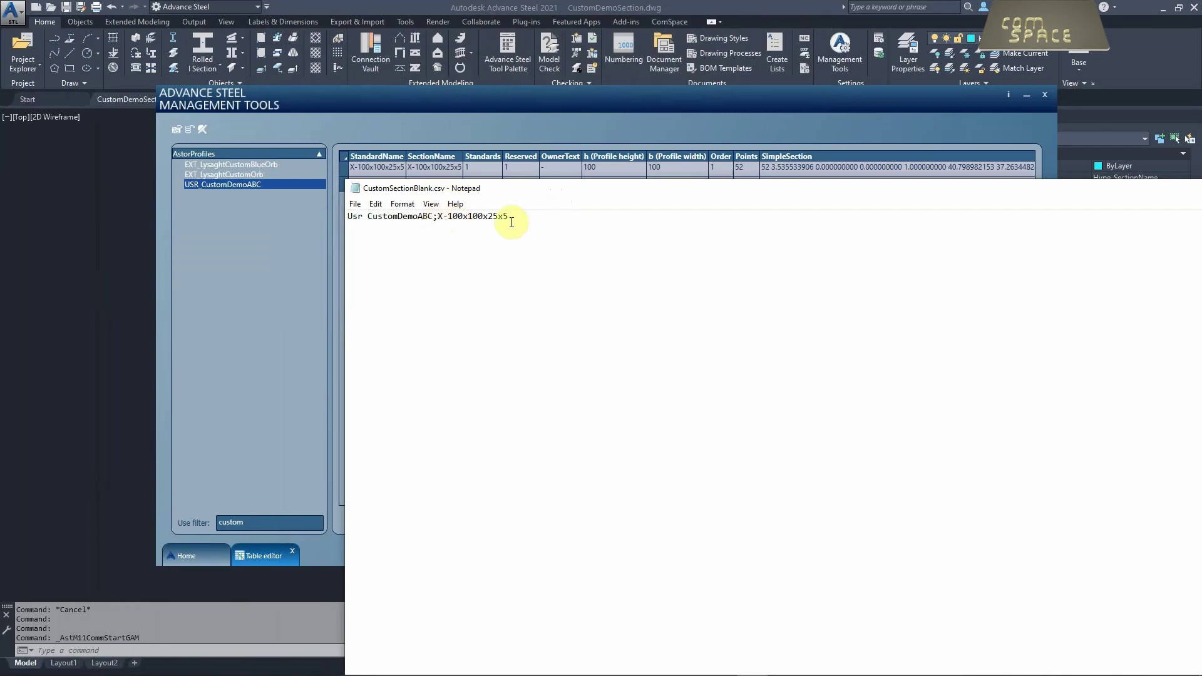
Review the complete line in CustomSectionBlank.csv and close the file.
drag(566, 193, 141, 217)
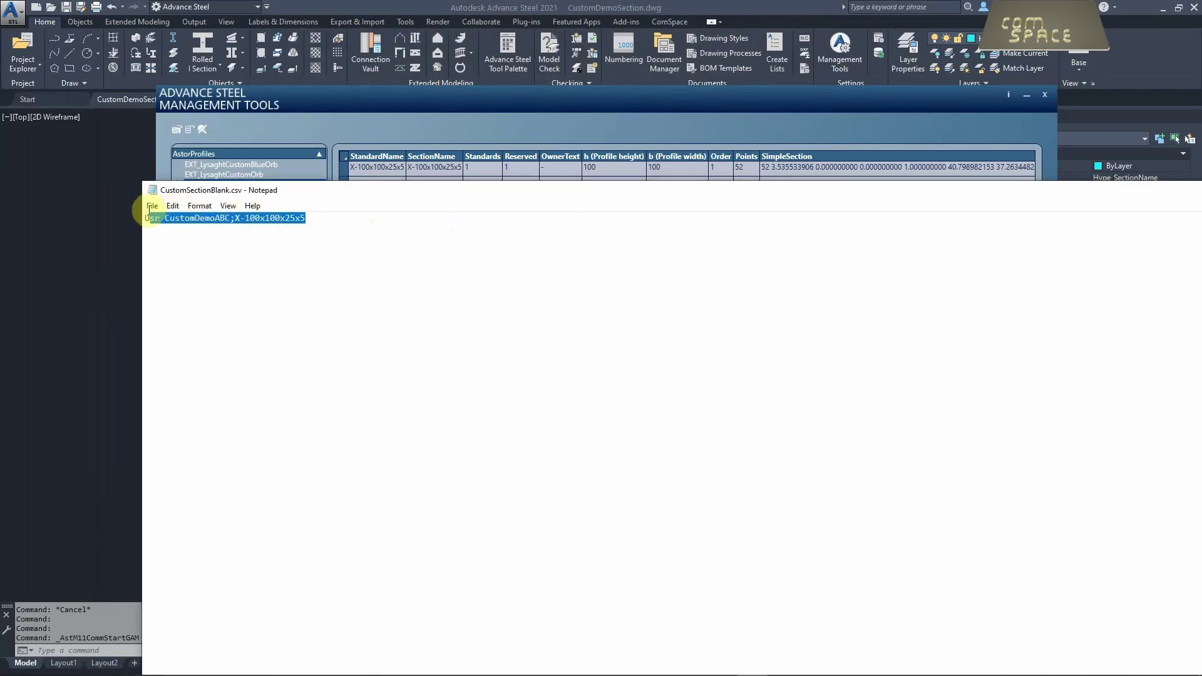
click(334, 221)
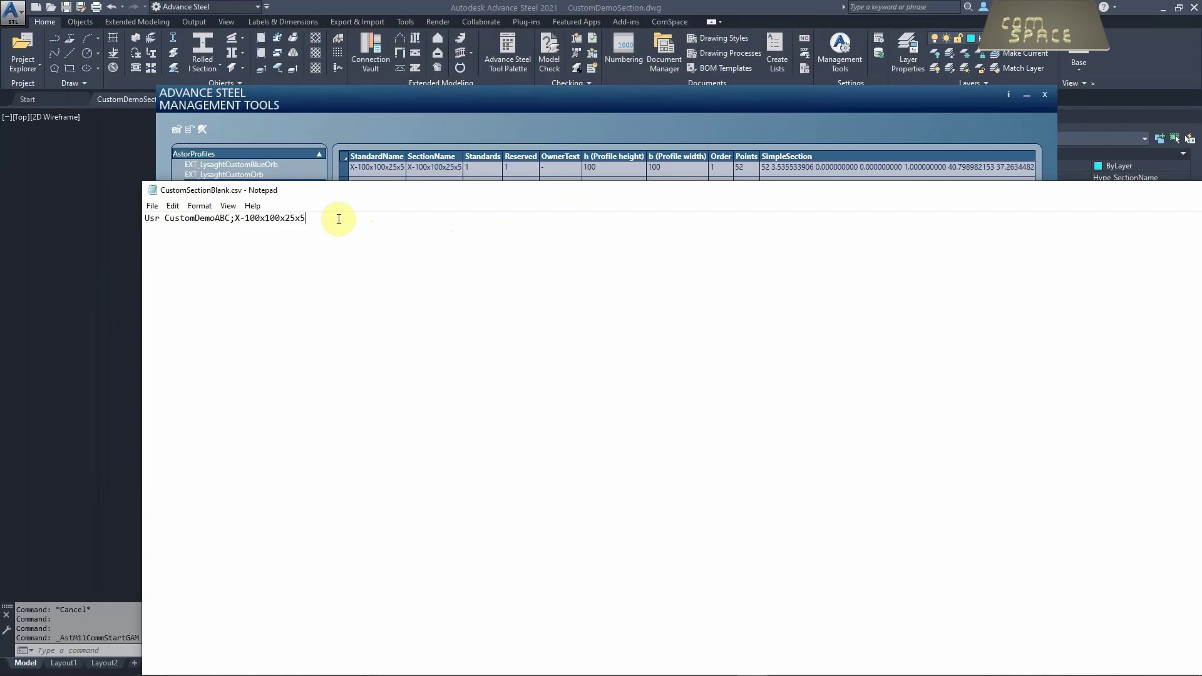
drag(832, 198, 762, 215)
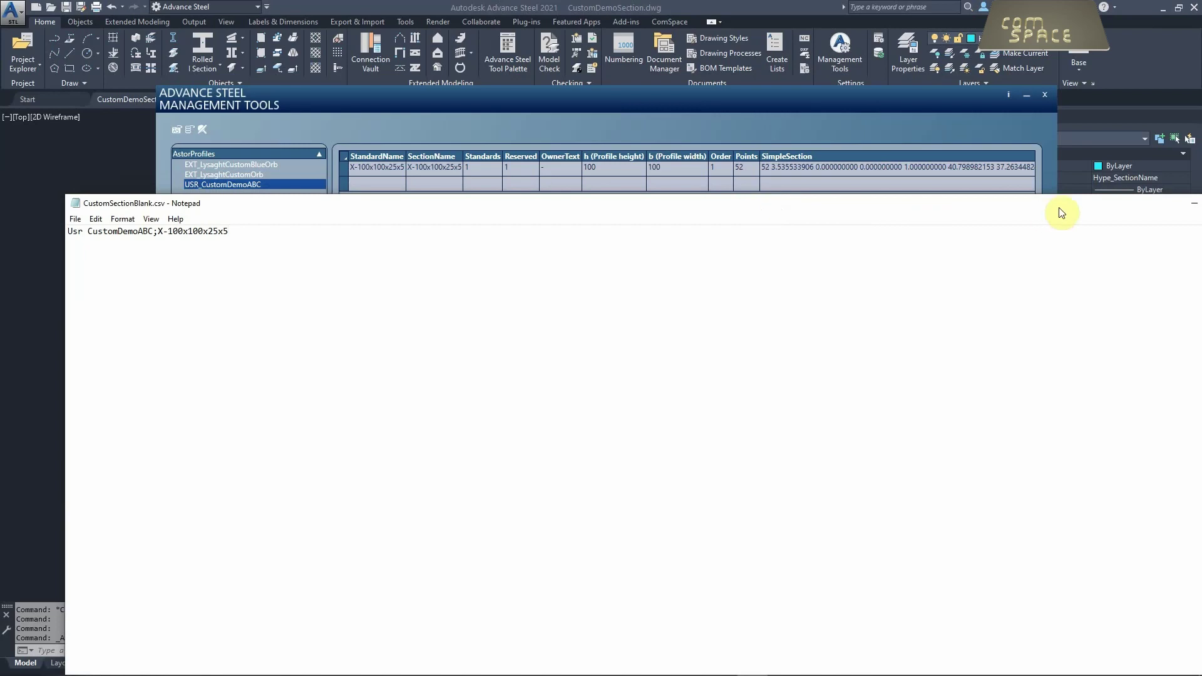
click(1048, 210)
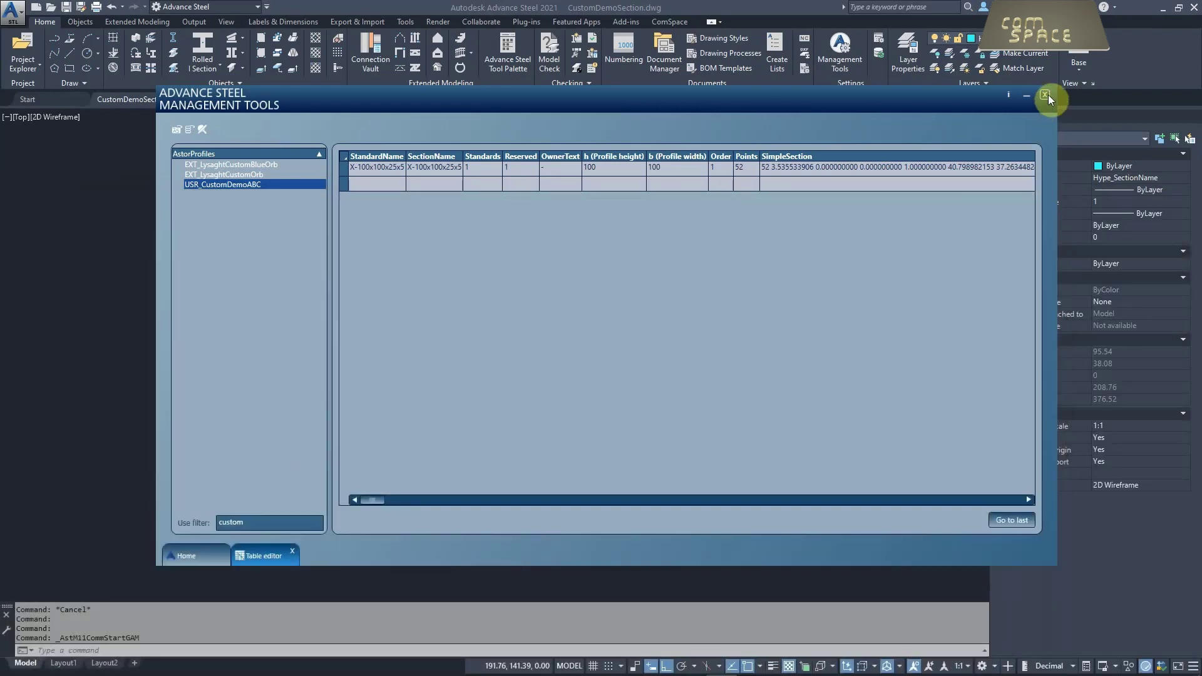
Close the Management Tools and return to the CustomDemoSection drawing with nothing selected.
click(1048, 96)
click(732, 293)
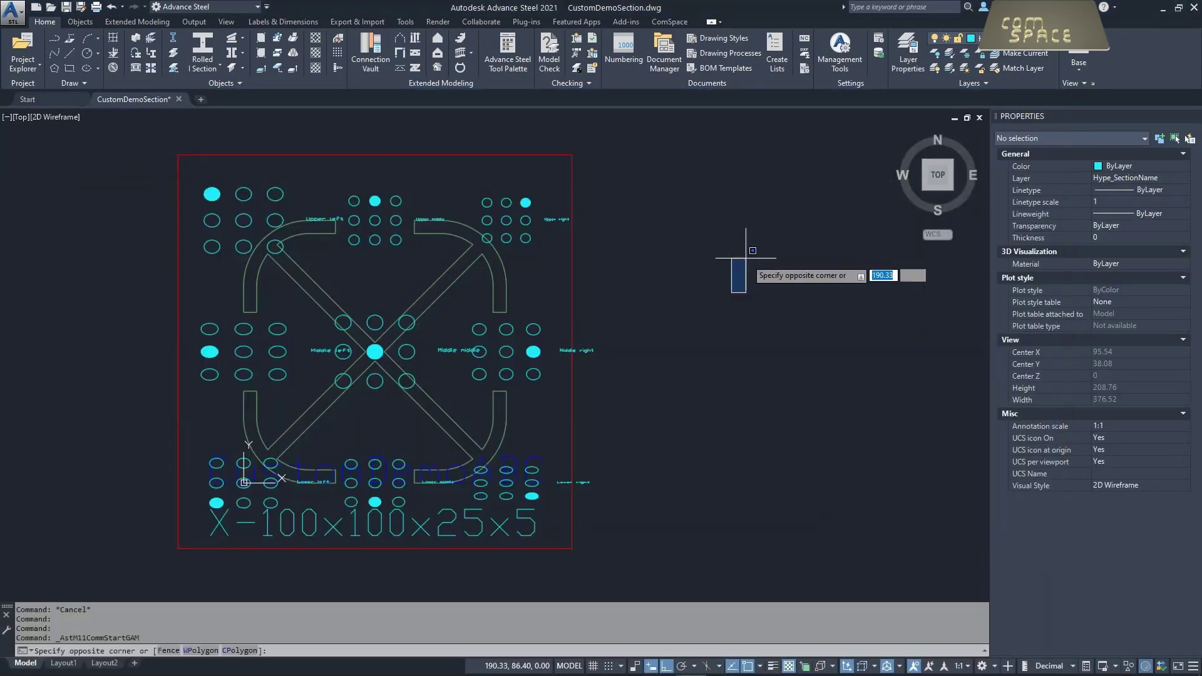
click(720, 290)
middle_drag(719, 290, 715, 290)
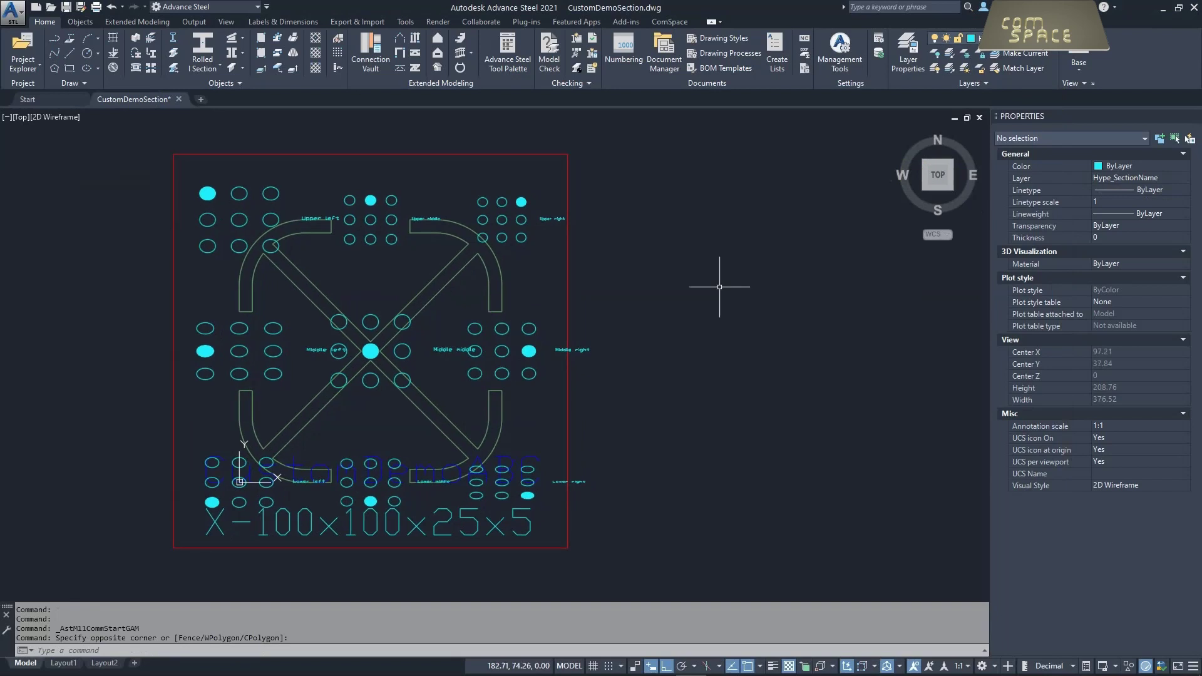
Run CocoonMaker and choose CustomSectionBlank.csv from the Desktop as the source file.
click(669, 22)
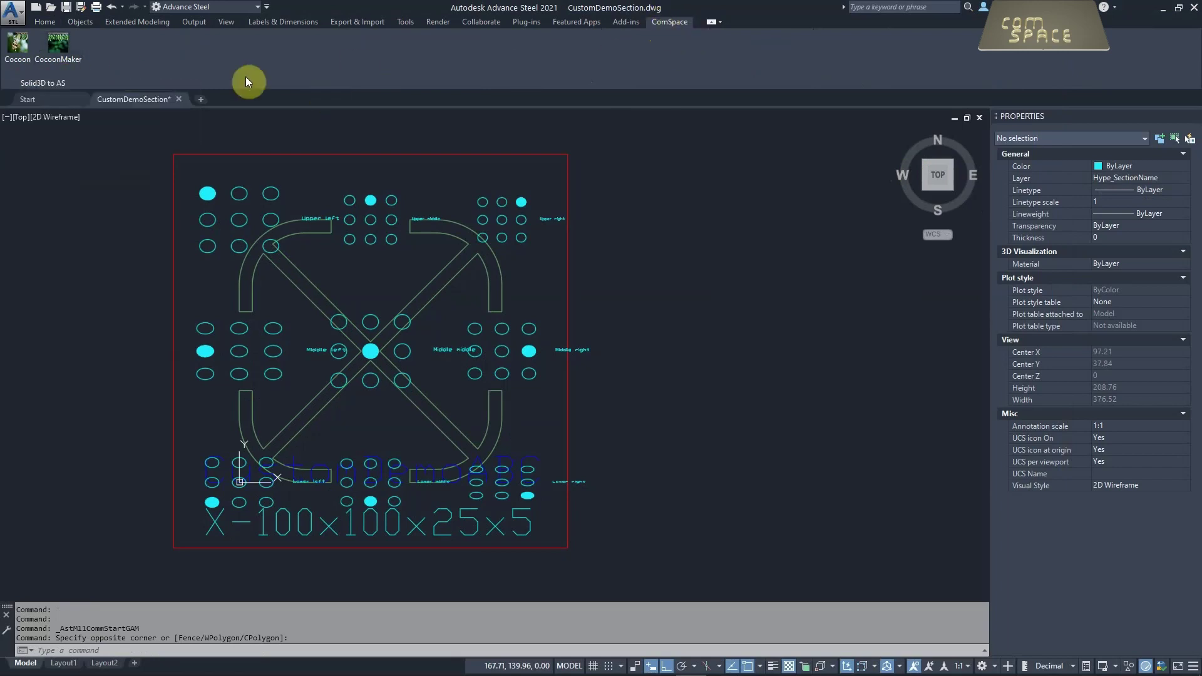
click(55, 44)
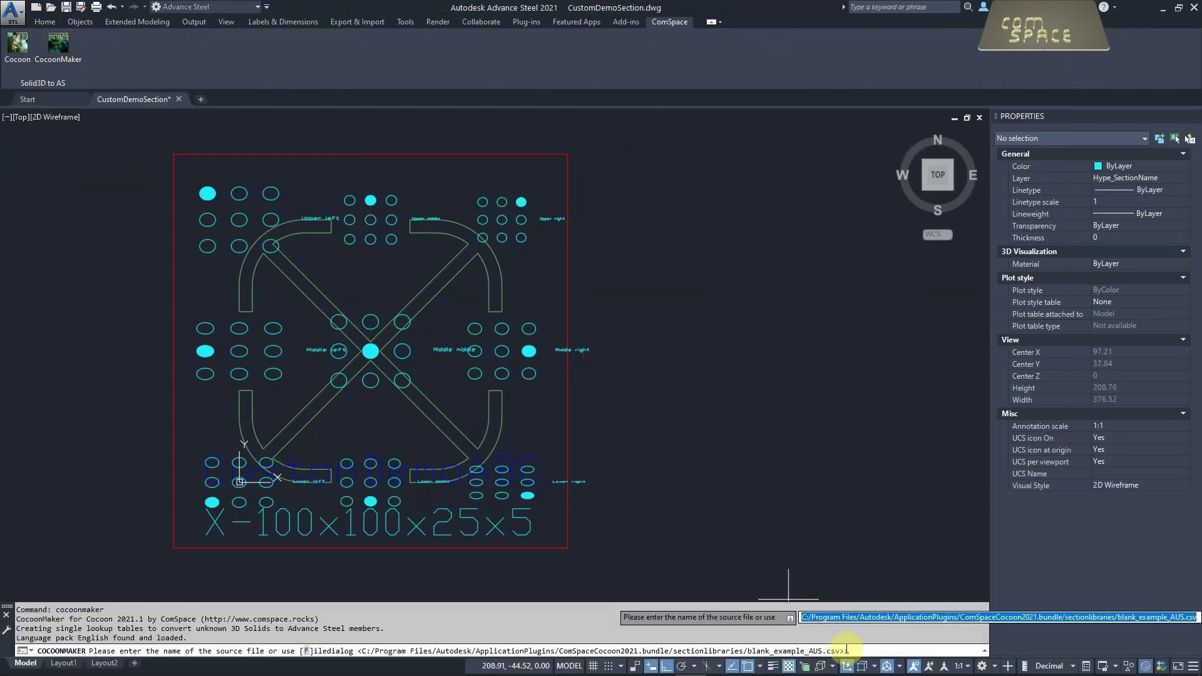
click(307, 651)
click(423, 309)
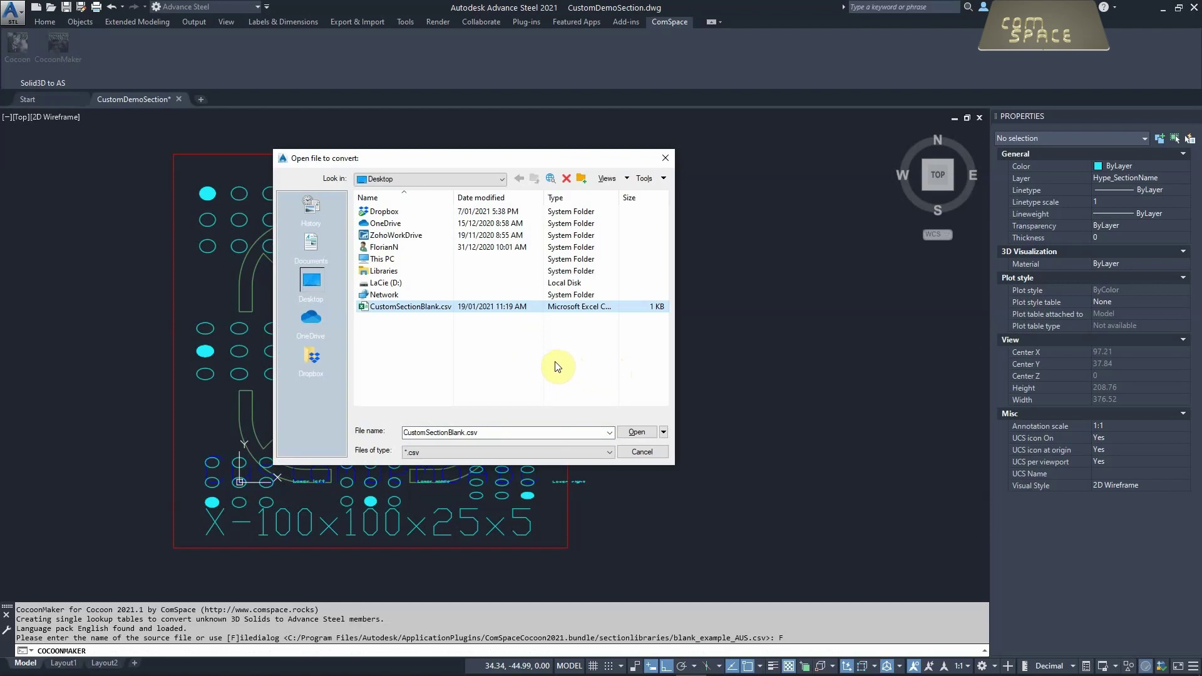
click(637, 433)
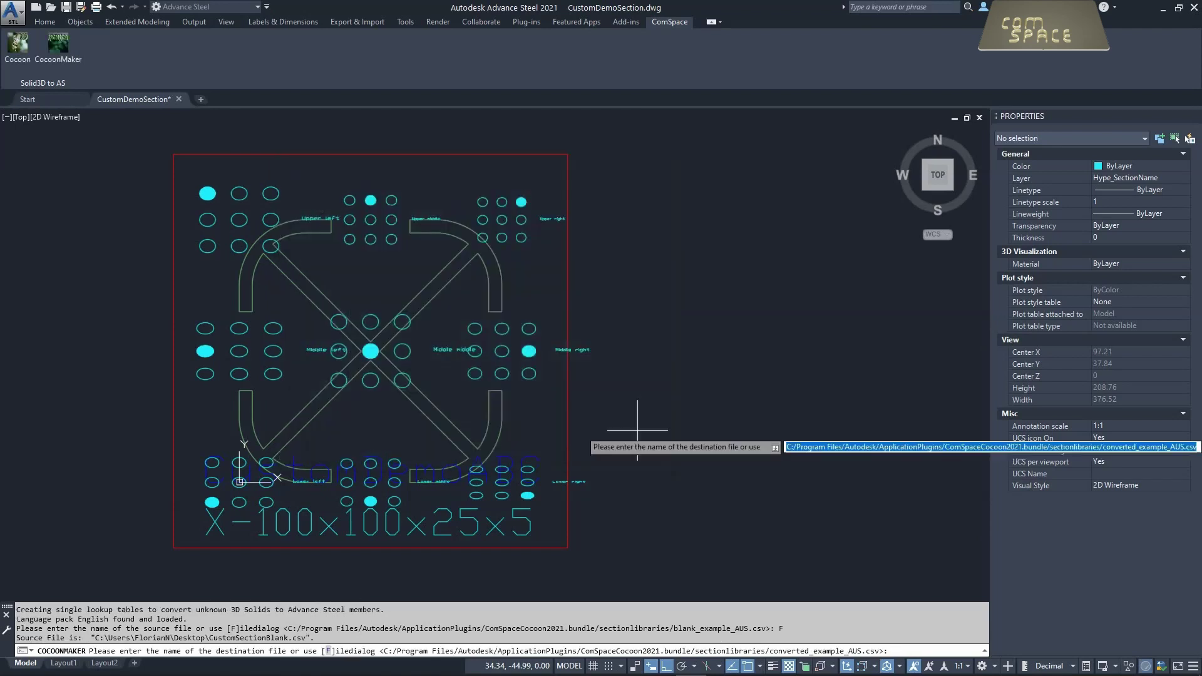
Save the CocoonMaker destination file on the Desktop as CustomSectionMapped.csv.
click(329, 651)
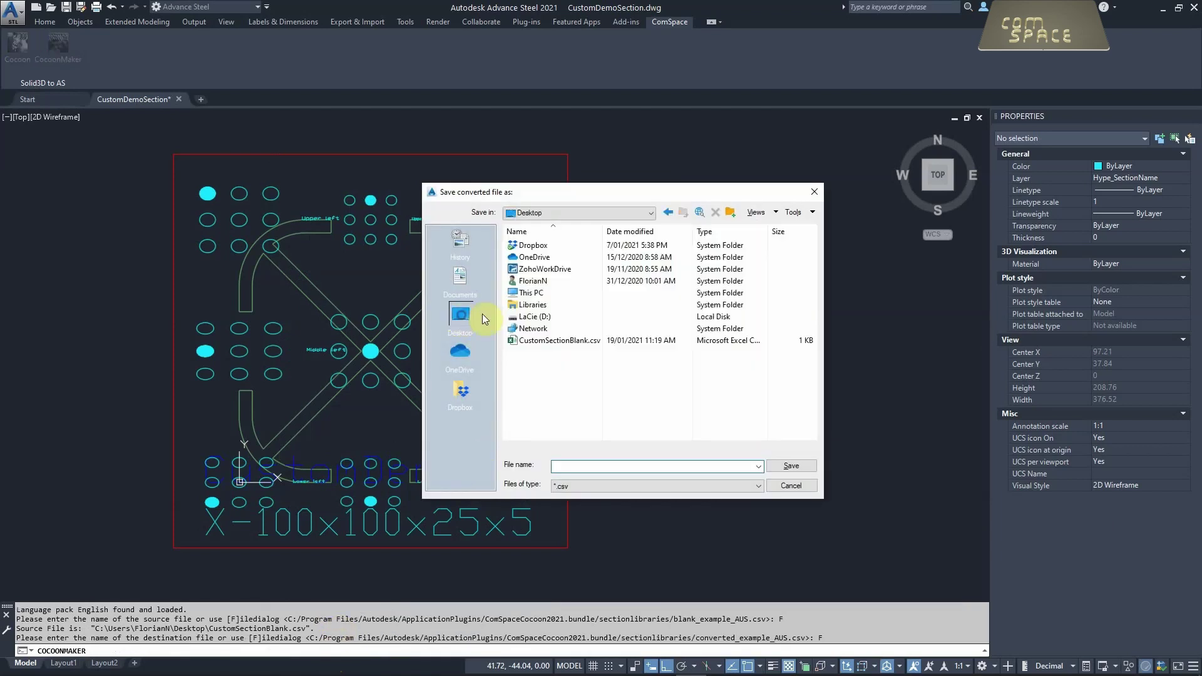
click(559, 340)
double_click(611, 467)
click(613, 467)
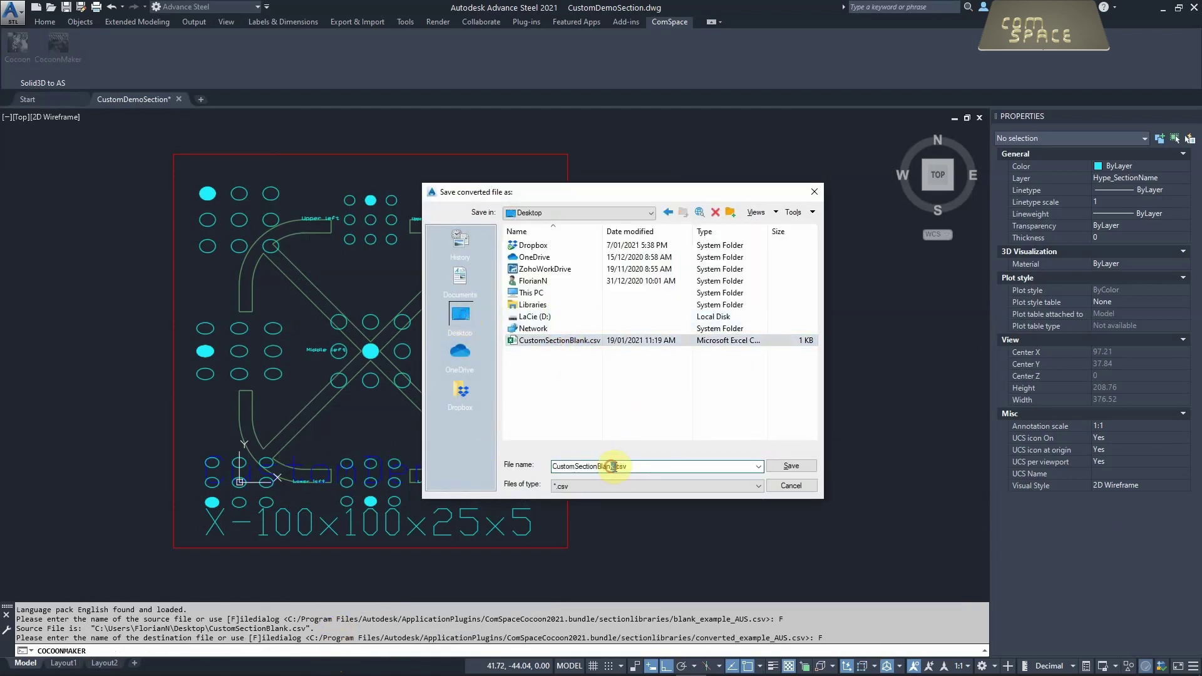
key(BackSpace)
key(BackSpace)
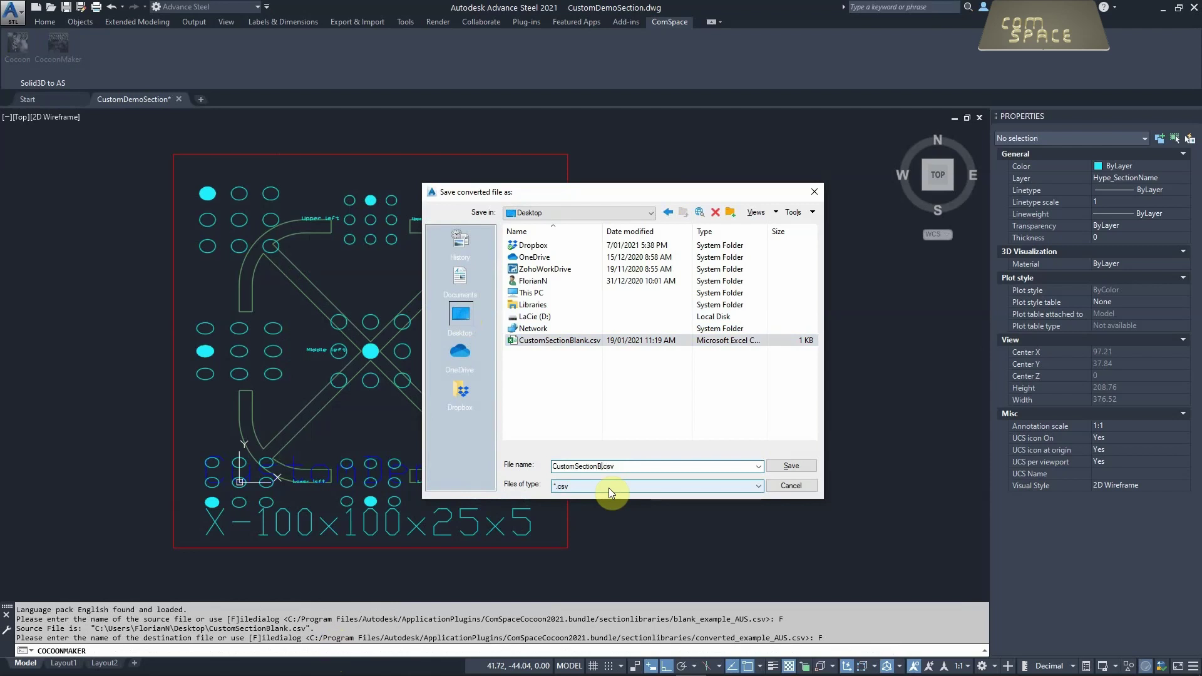
text(Mapped)
click(641, 467)
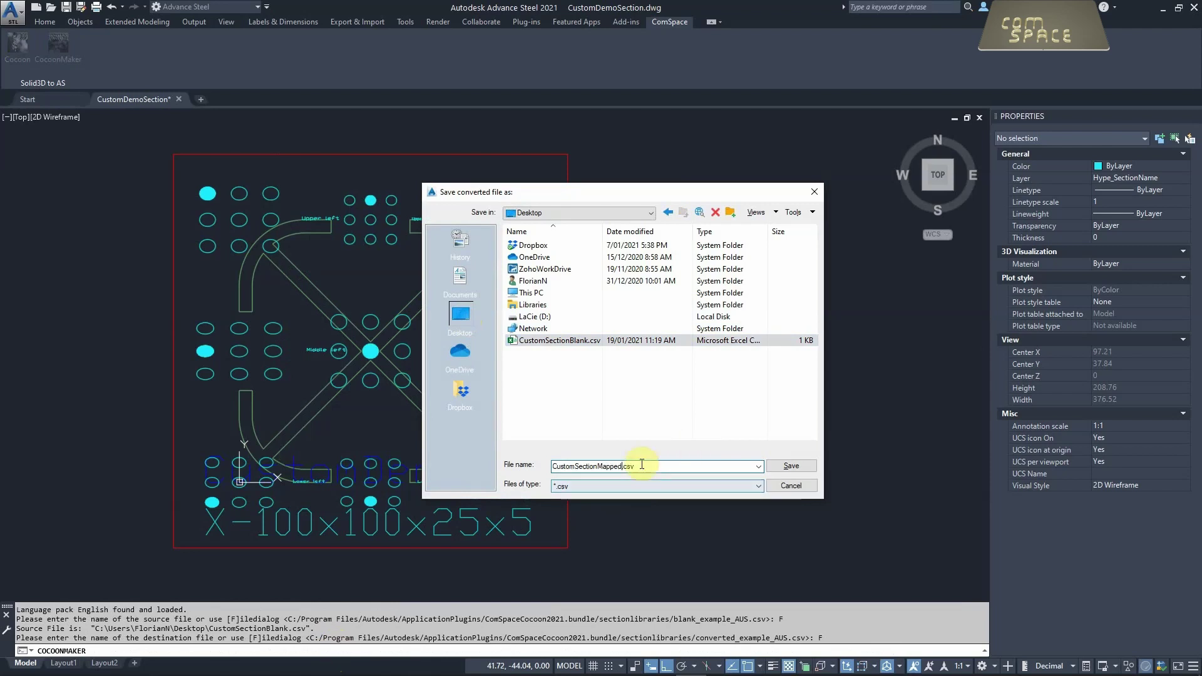
click(791, 467)
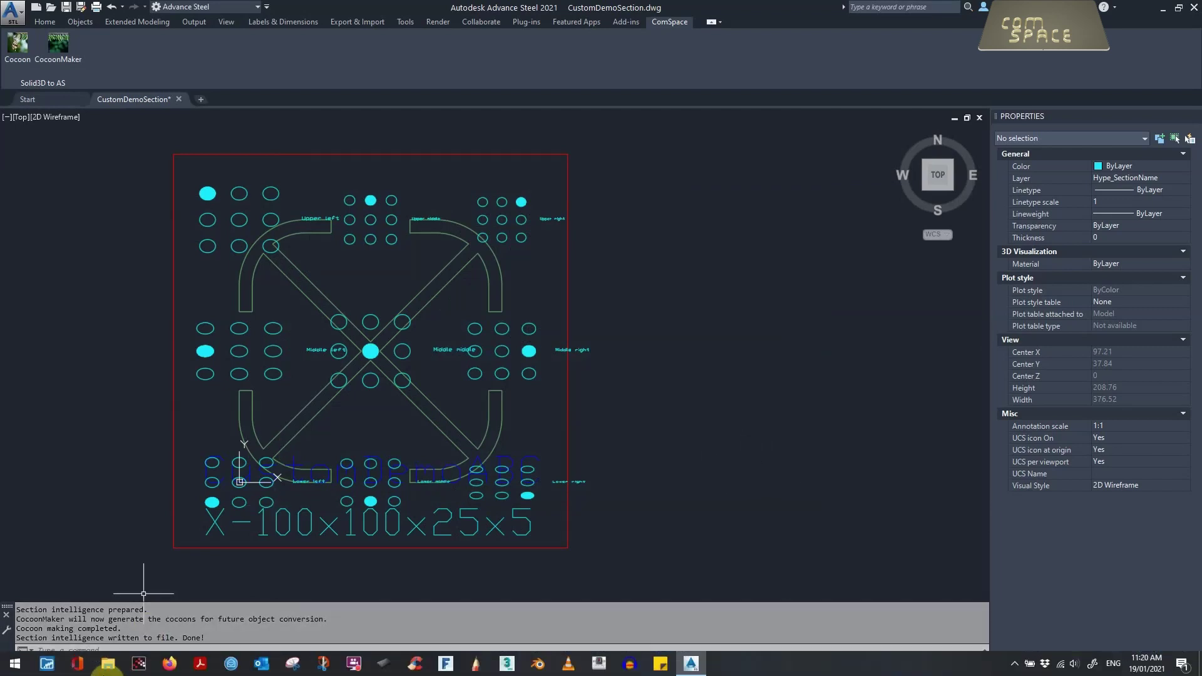
Open CustomSectionMapped.csv from the Desktop in Notepad, examine the generated section values, and close the file and folder windows.
click(108, 664)
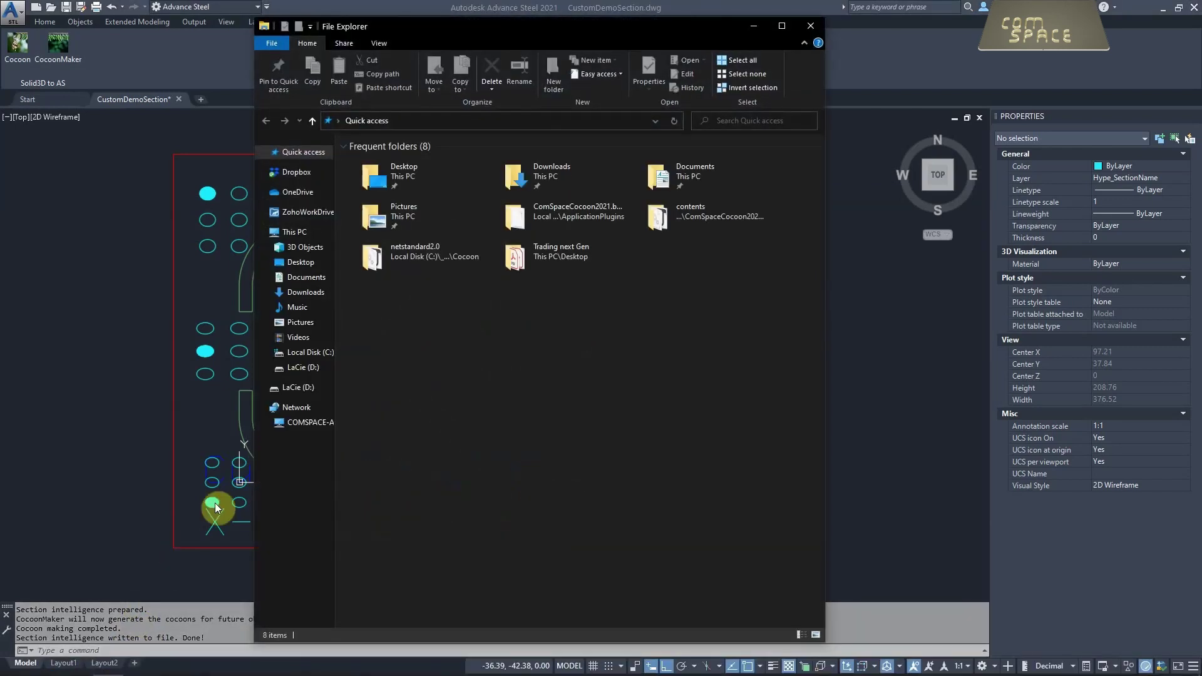
click(305, 263)
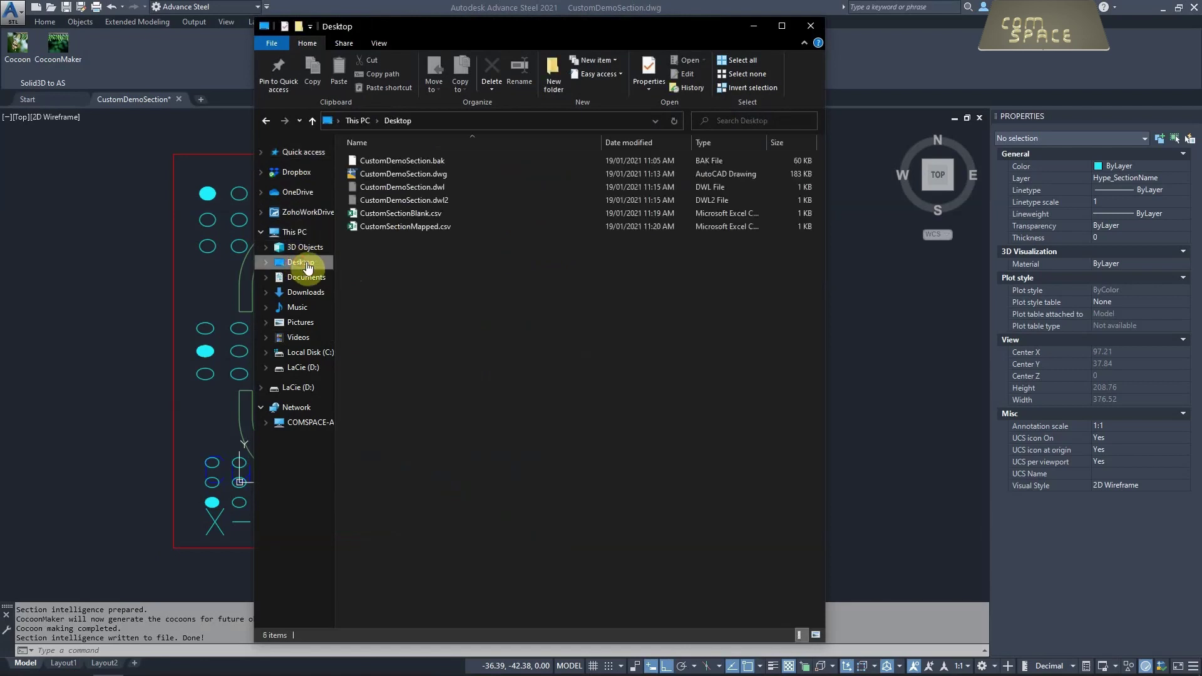
right_click(397, 228)
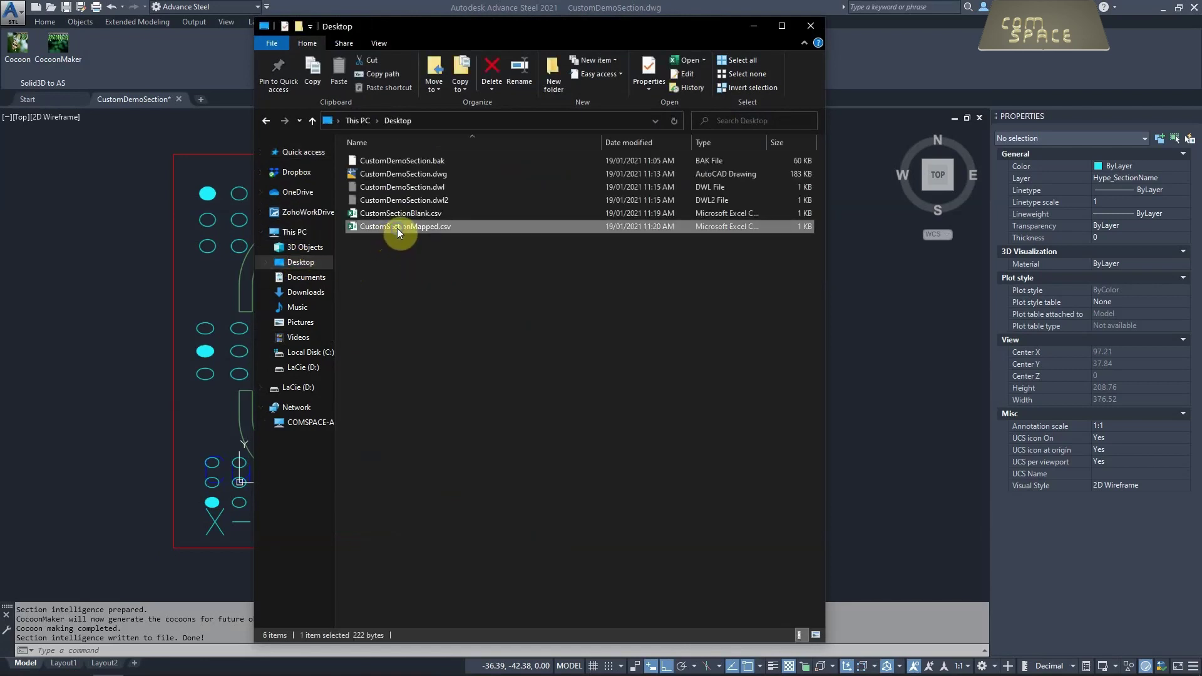
click(309, 266)
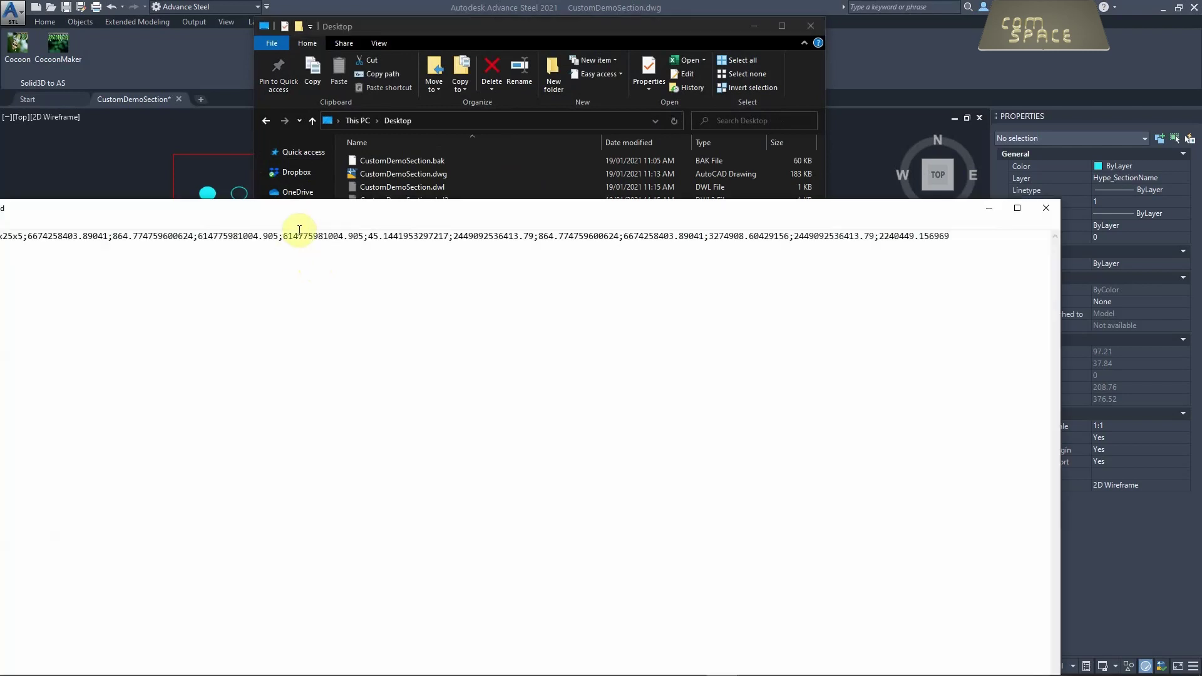
drag(341, 206, 468, 165)
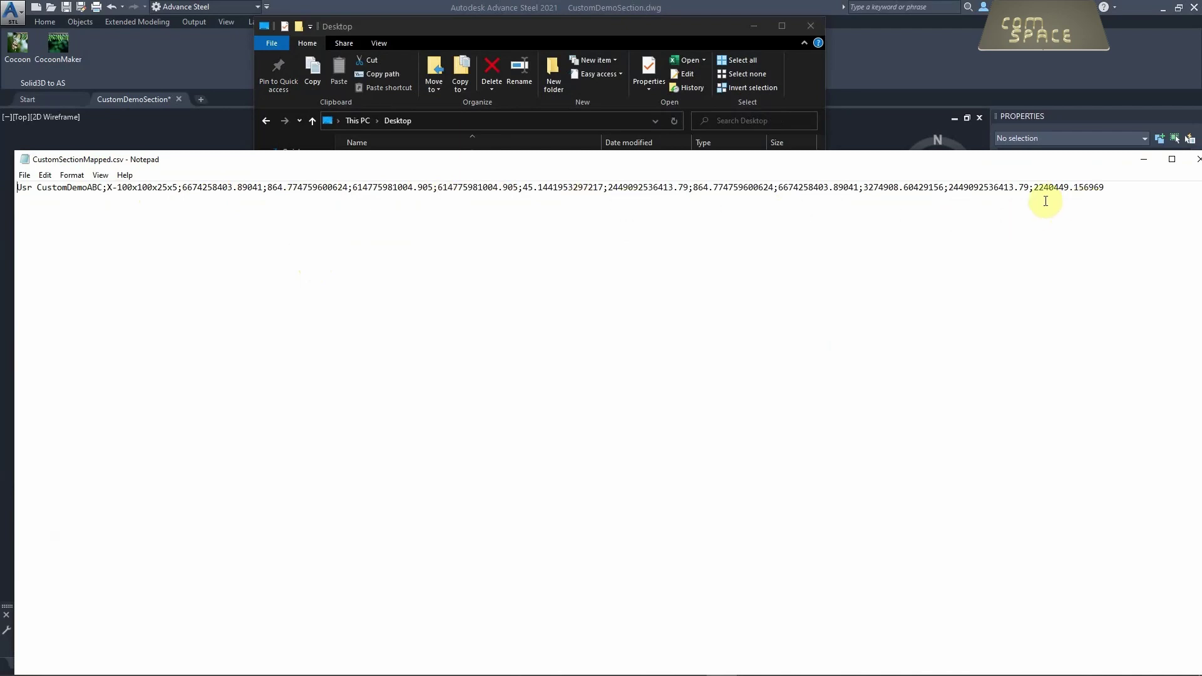
drag(595, 168, 492, 185)
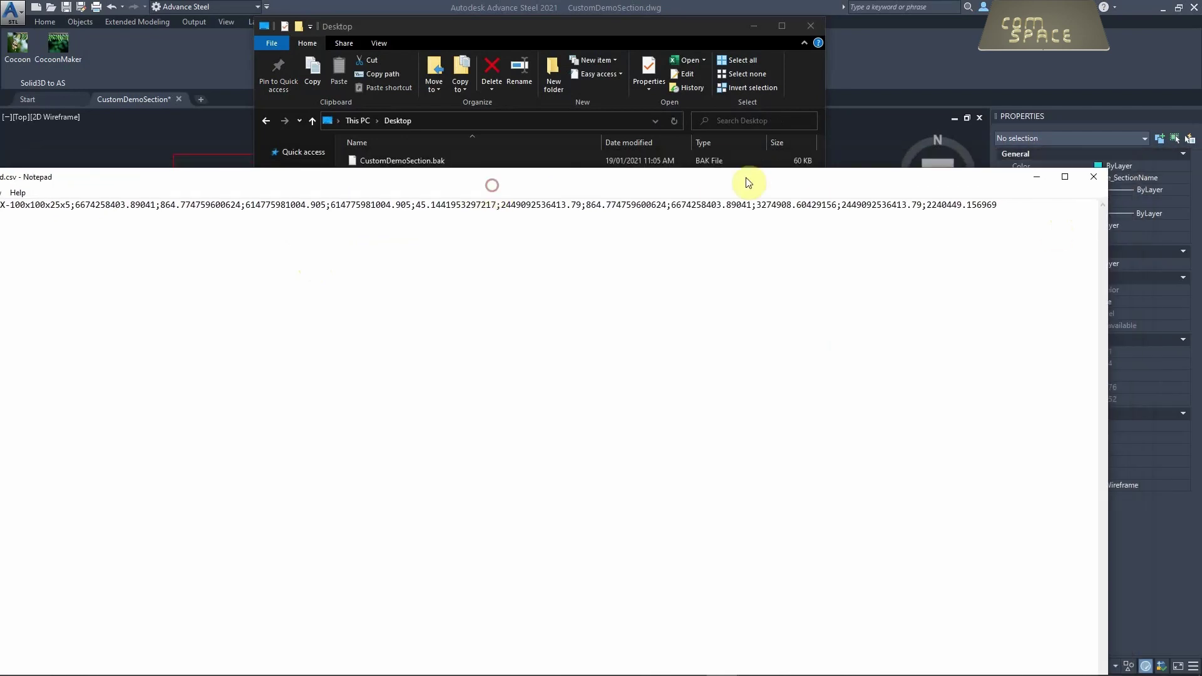
click(1096, 182)
click(811, 26)
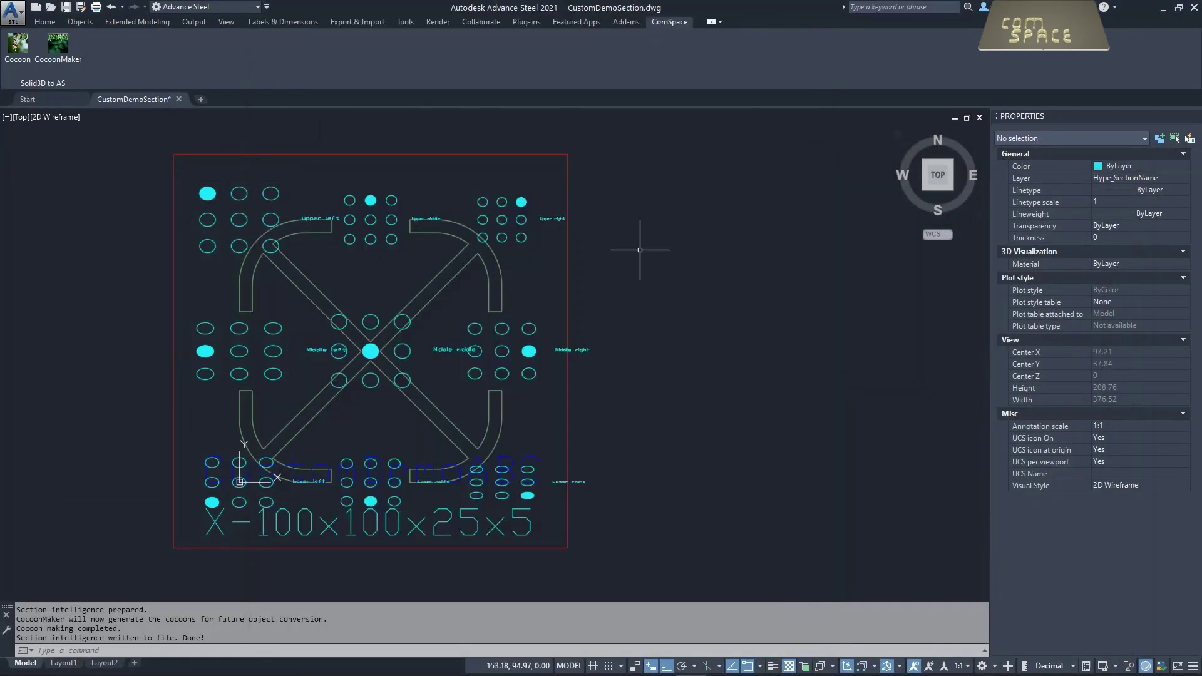
Find the extruded X-profile solid beside the section drawing and show it in 3D with the Shaded visual style.
scroll(758, 316, down, 10)
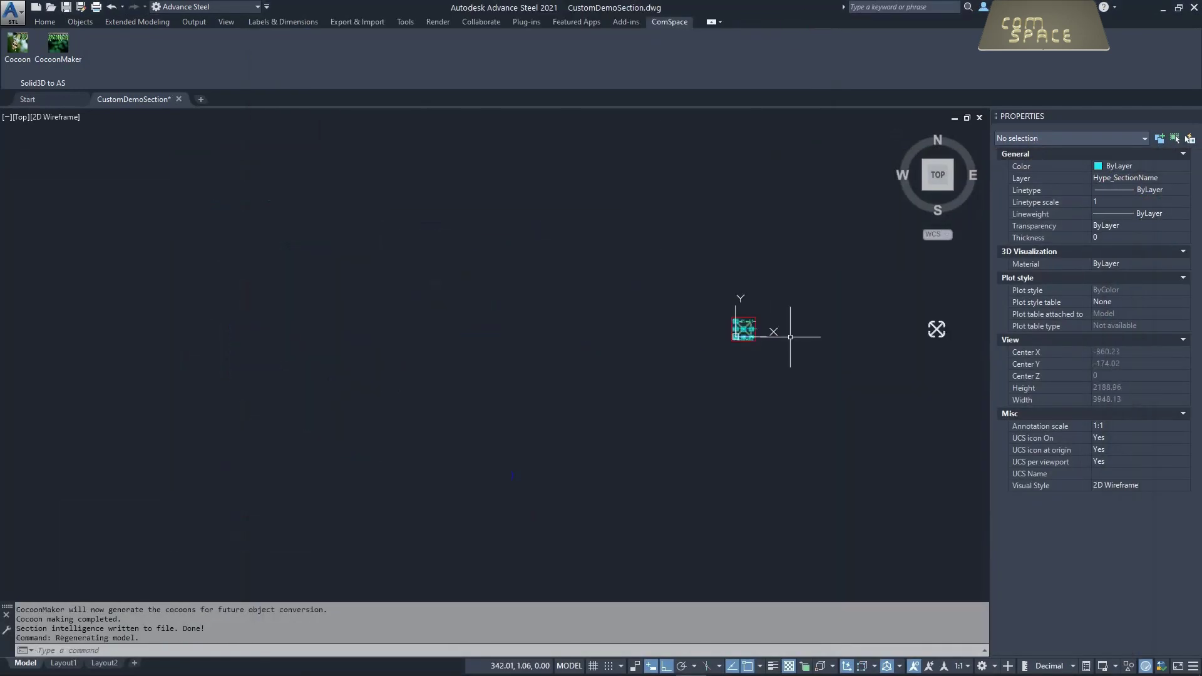
middle_drag(779, 341, 477, 366)
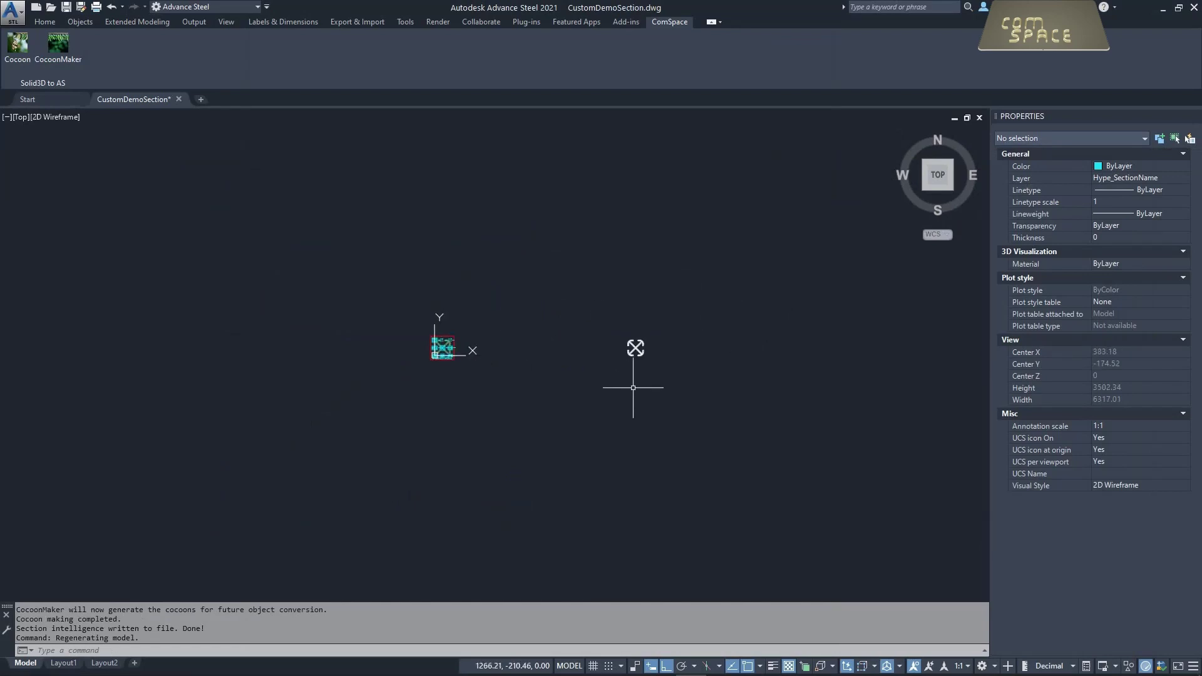
scroll(643, 379, up, 8)
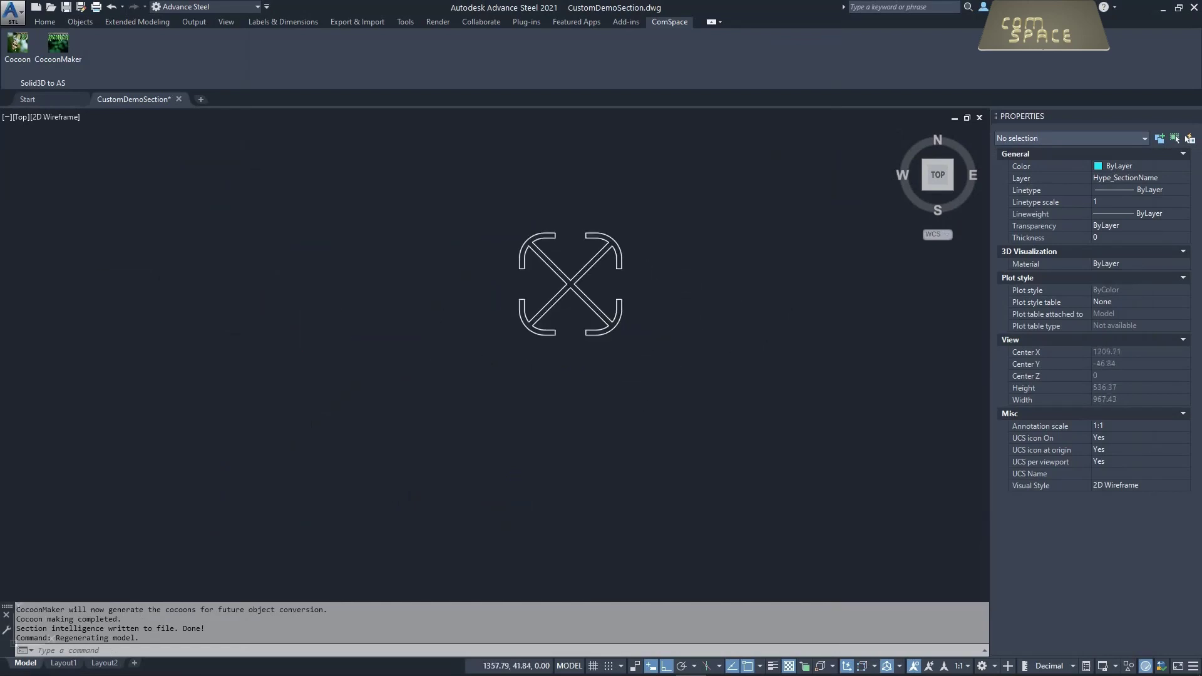
mouse_move(651, 286)
middle_down()
mouse_move(639, 395)
mouse_move(612, 351)
mouse_move(637, 336)
middle_up()
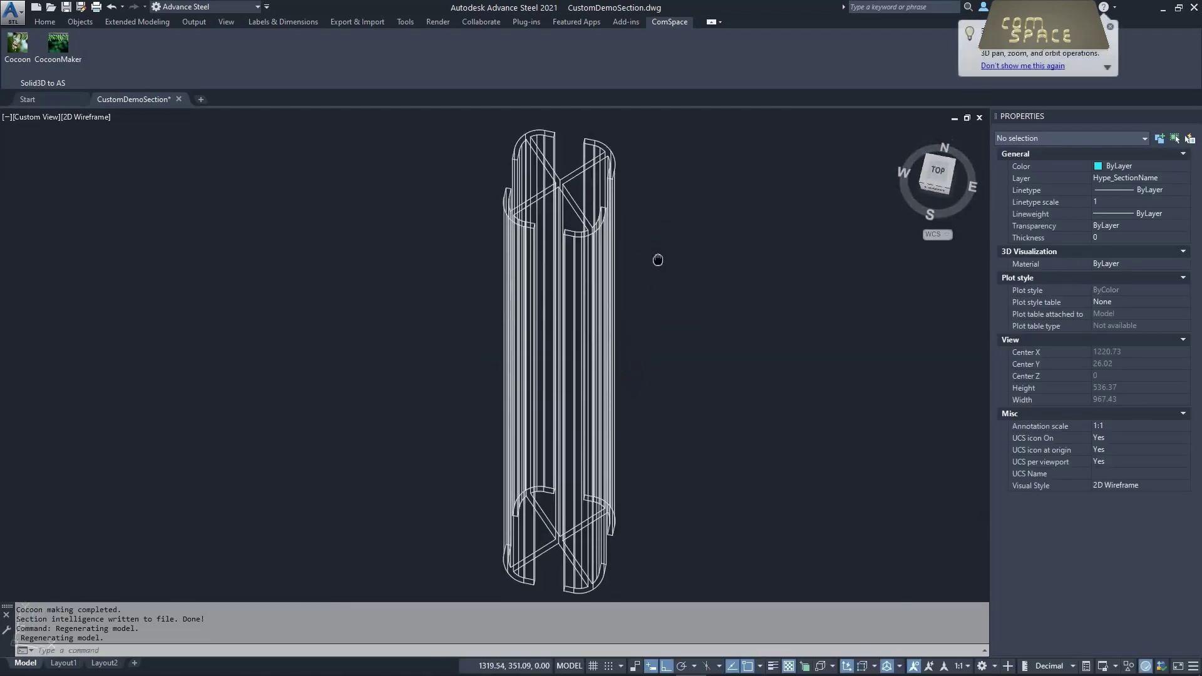
click(85, 118)
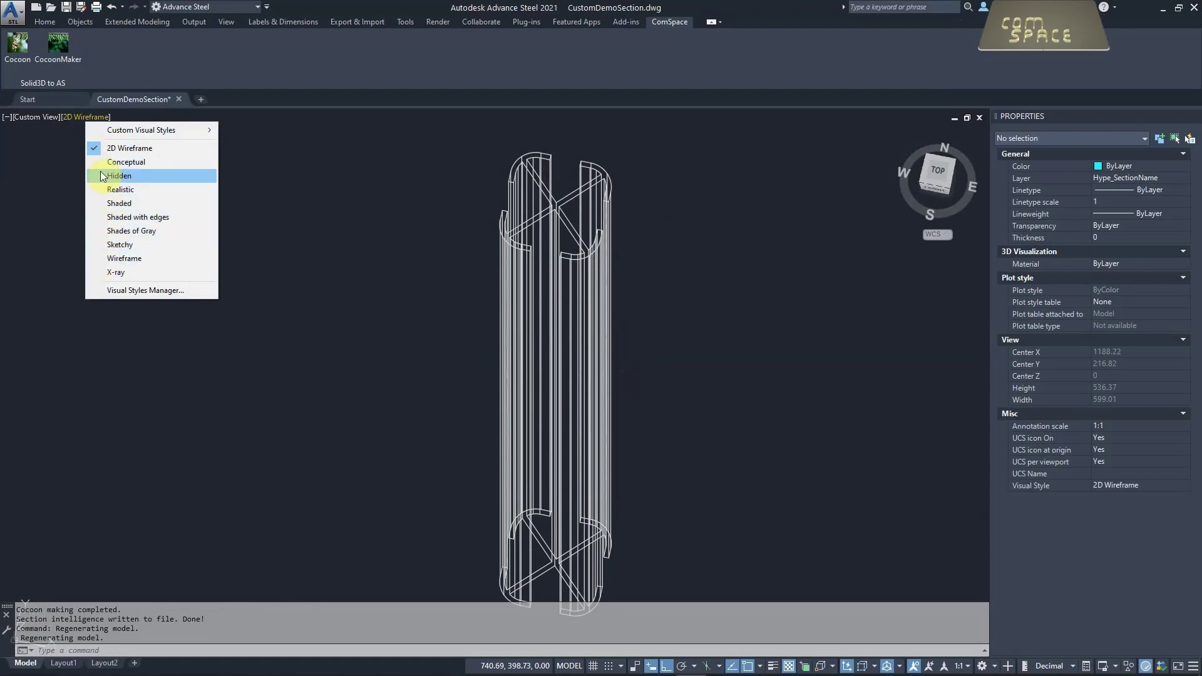
click(102, 203)
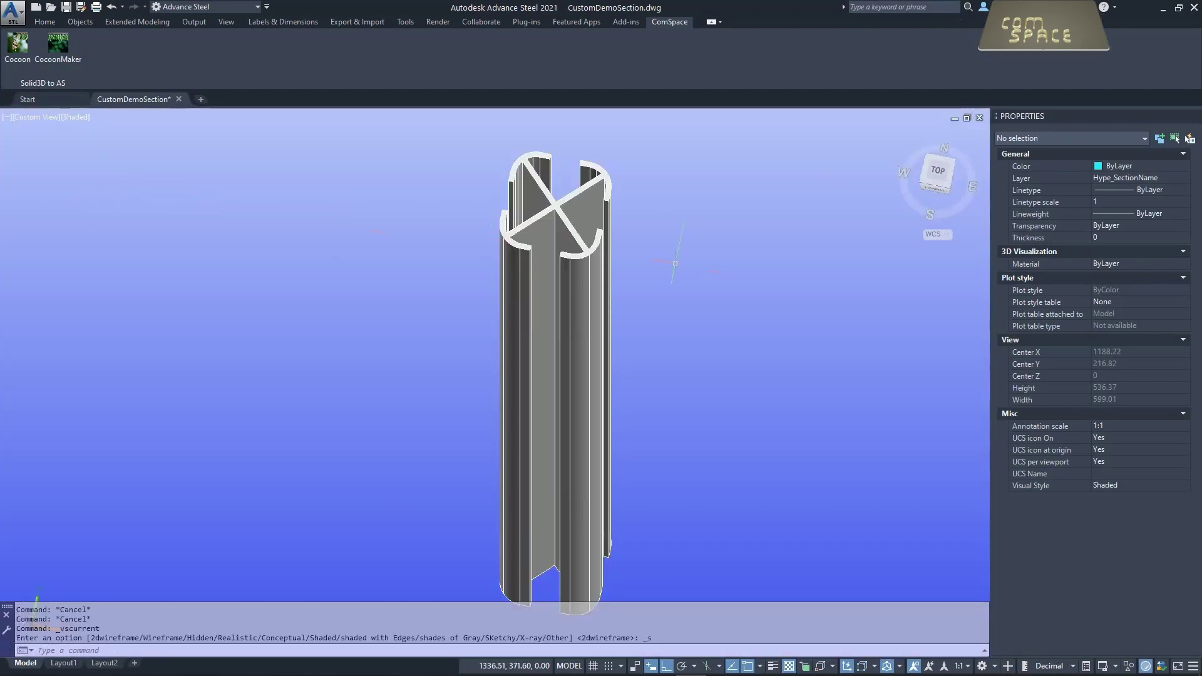
shift+middle_drag(652, 362, 601, 300)
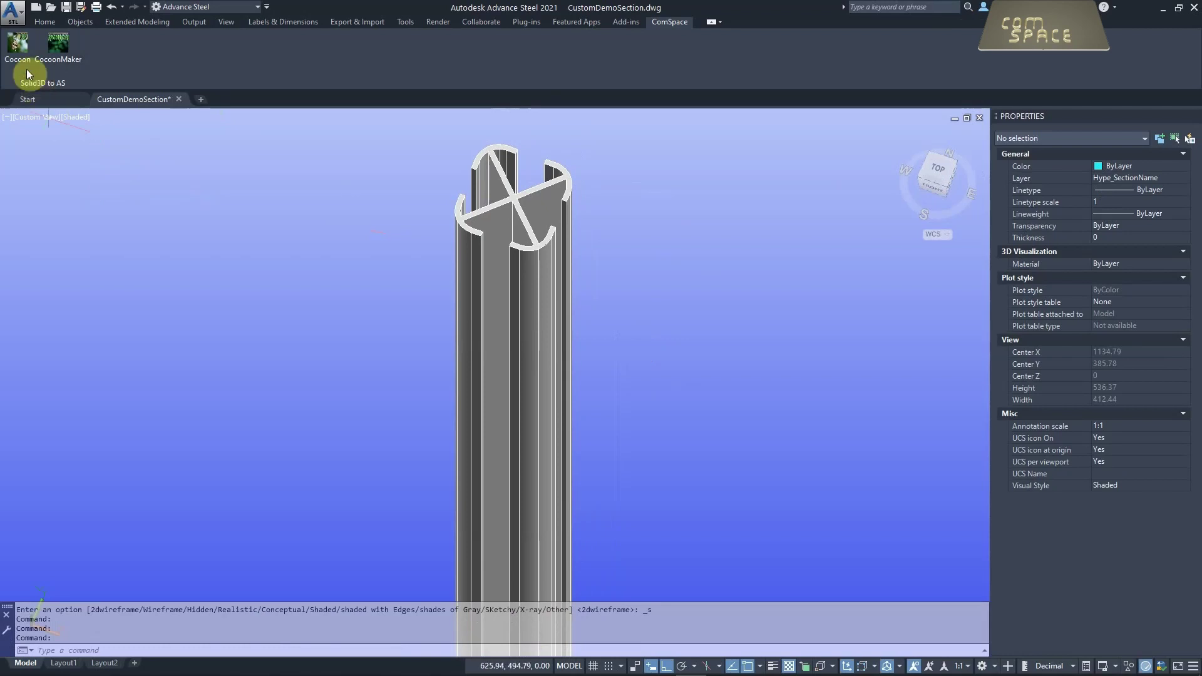
Run Cocoon and load CustomSectionMapped.csv from the Desktop as the mapping file.
click(16, 50)
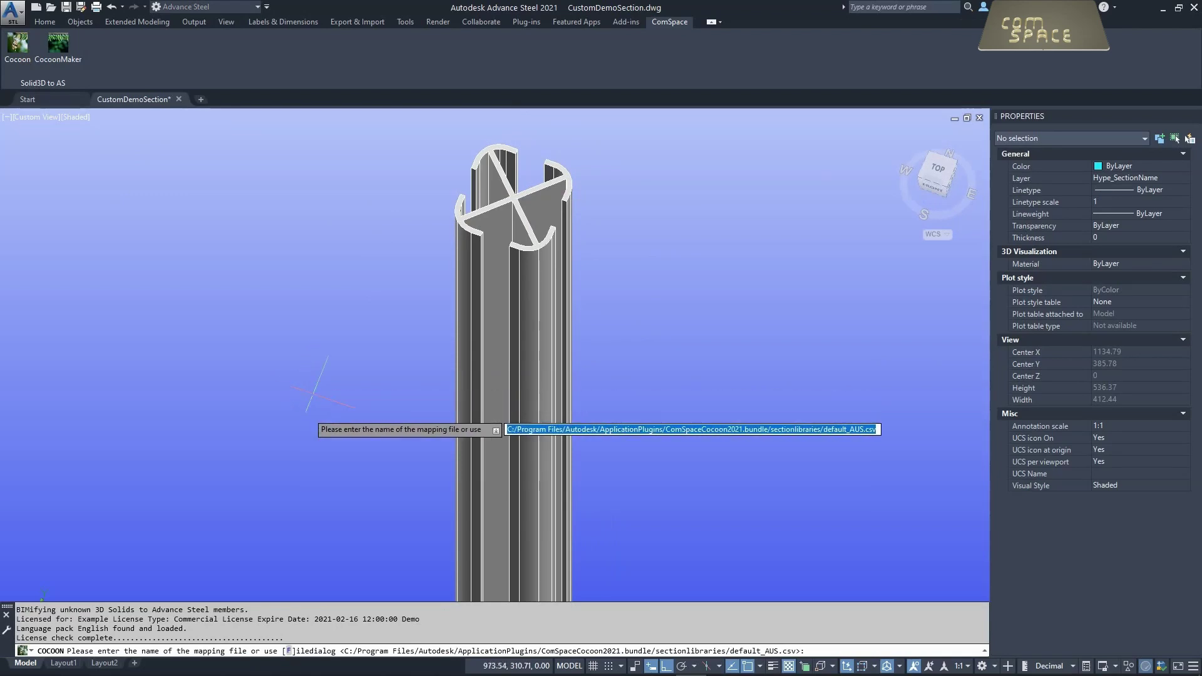
click(288, 650)
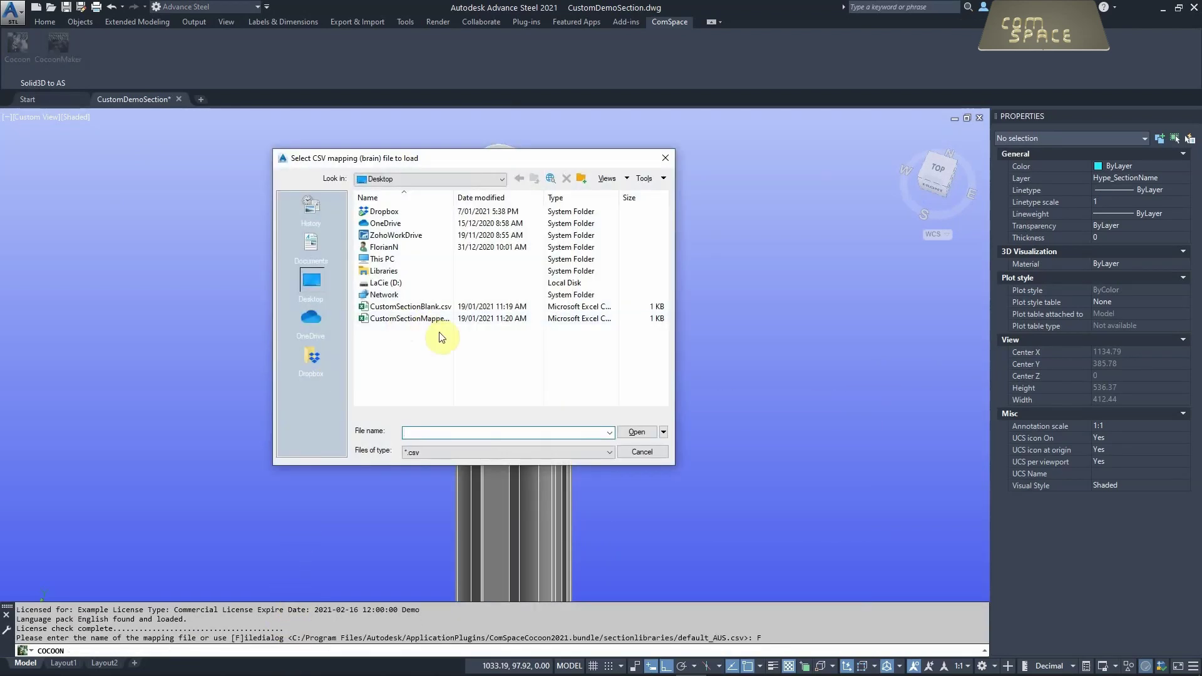
click(426, 318)
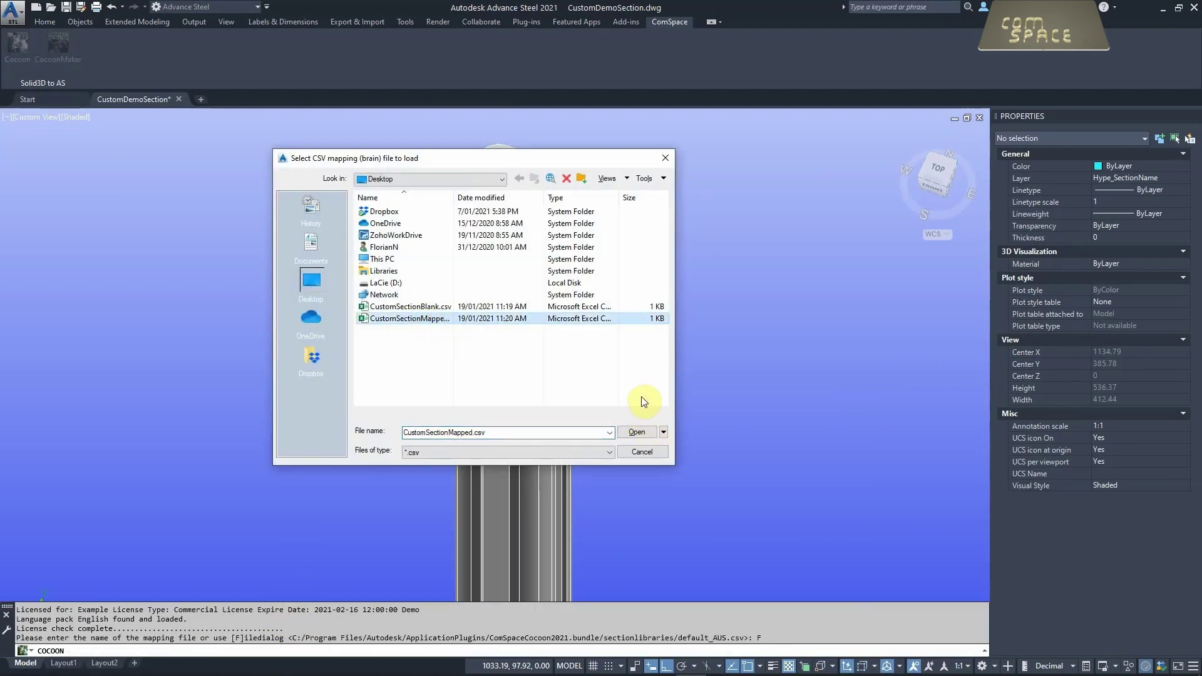
click(639, 432)
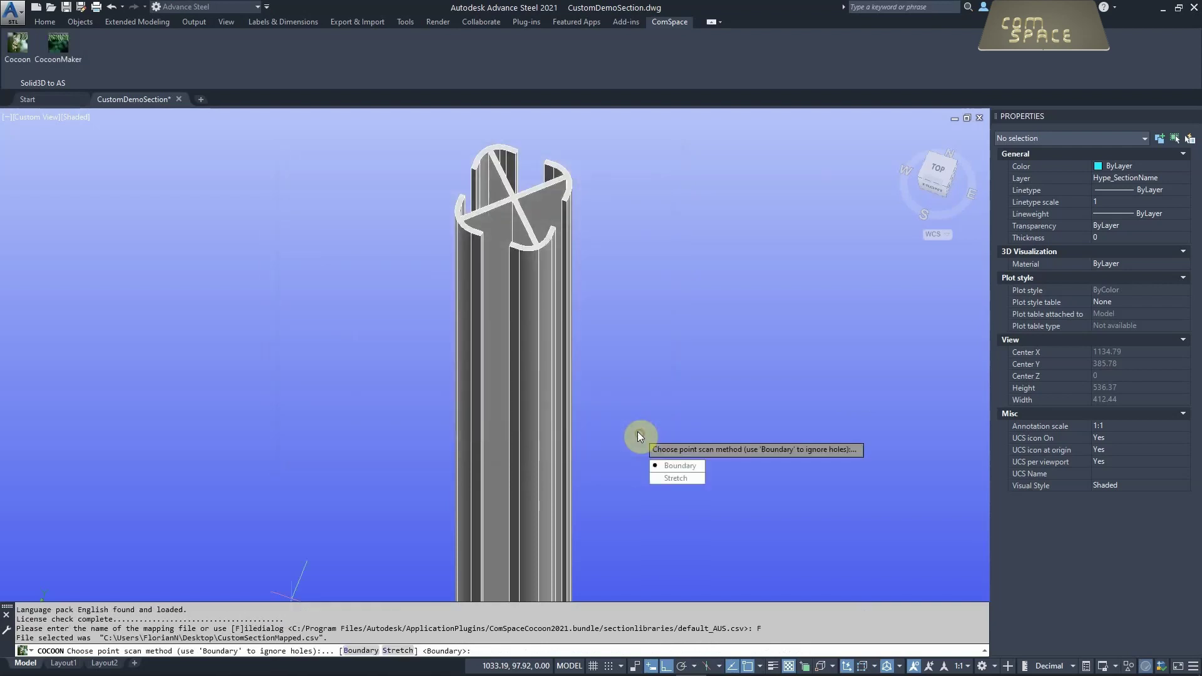
Use the Boundary point scan method, answer No to the beam system line on top, and set the section scan tolerance to 5 percent.
click(681, 465)
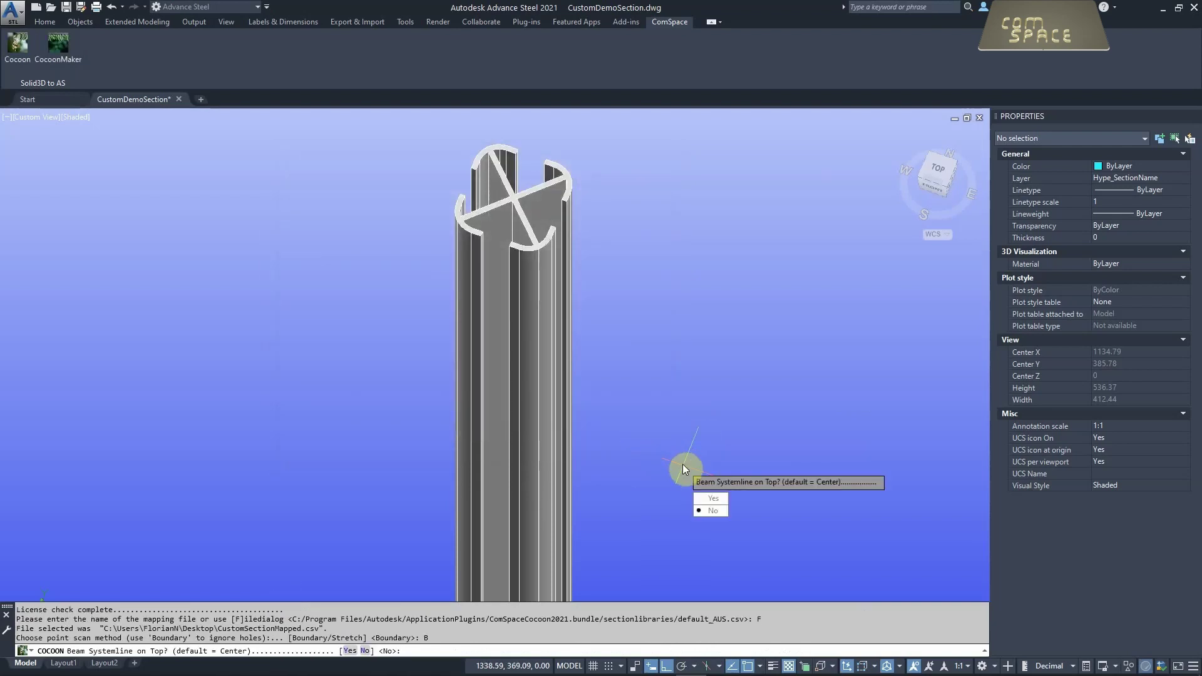
click(713, 511)
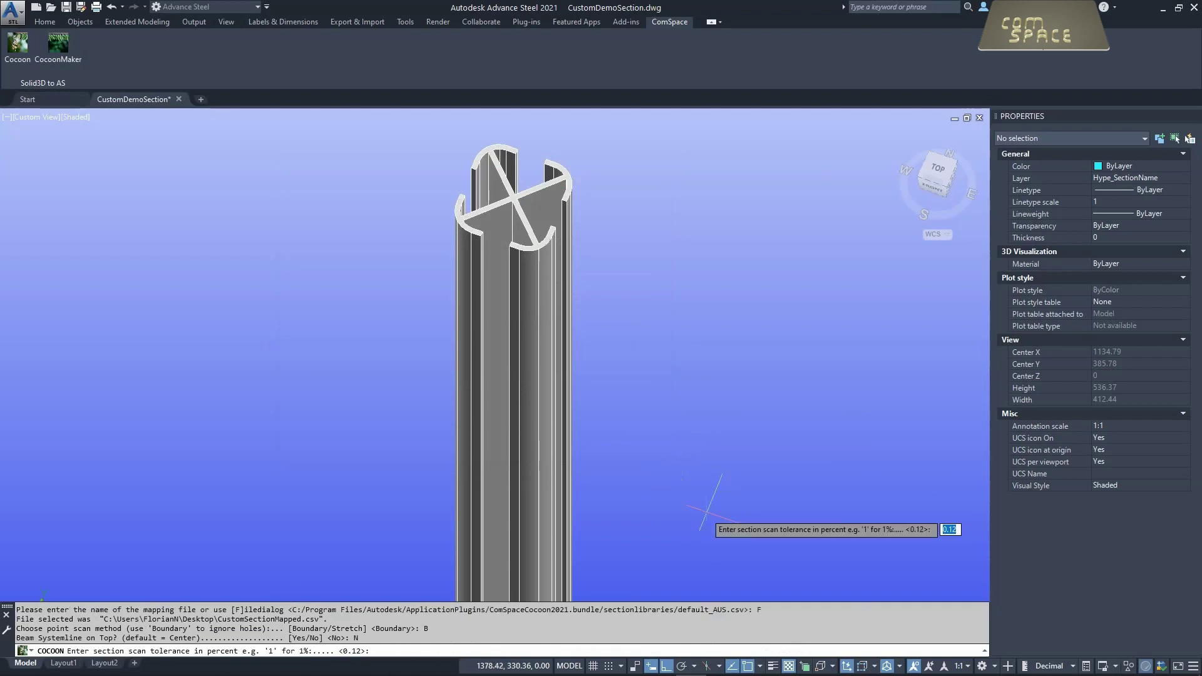
text(5)
key(Return)
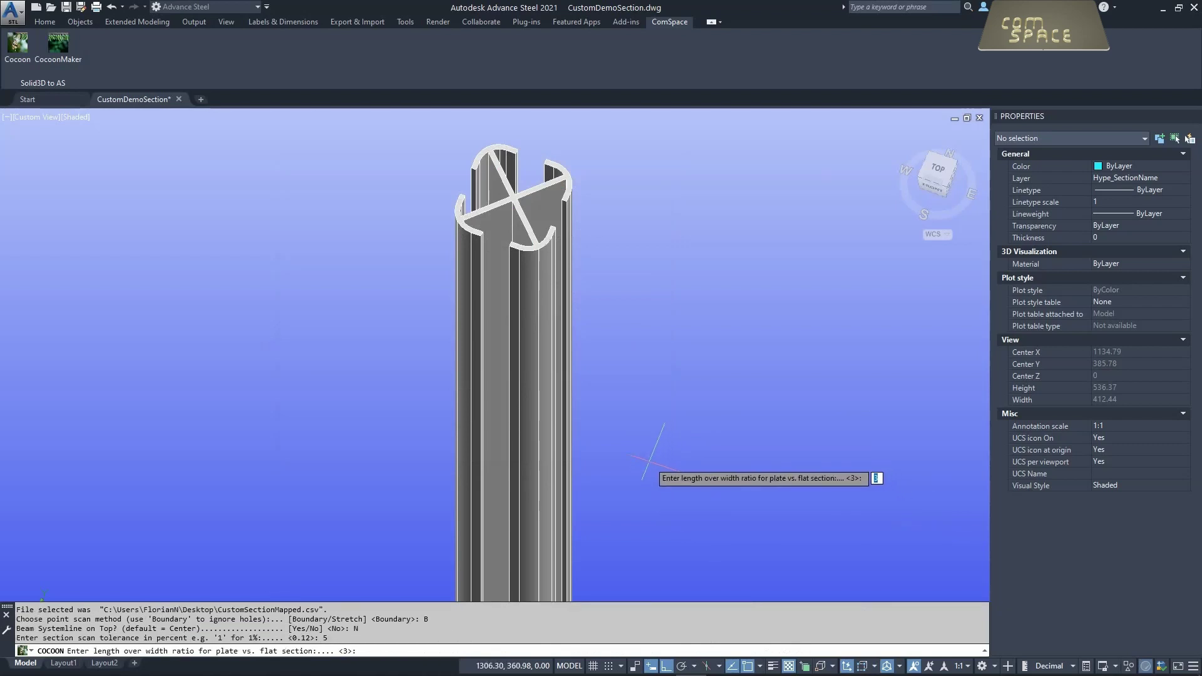
Accept length-to-width ratio 3, maximum plate thickness 20 and layer filtering, and convert the X-profile solid to a steel member.
key(Return)
right_click(648, 456)
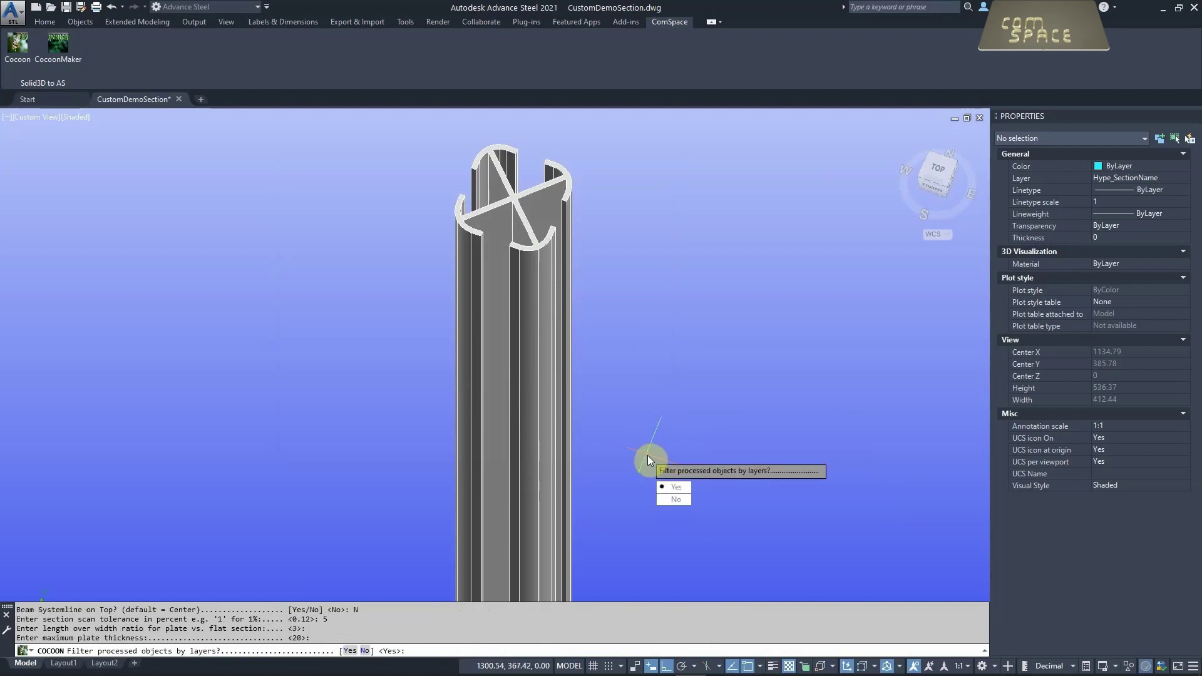
key(Return)
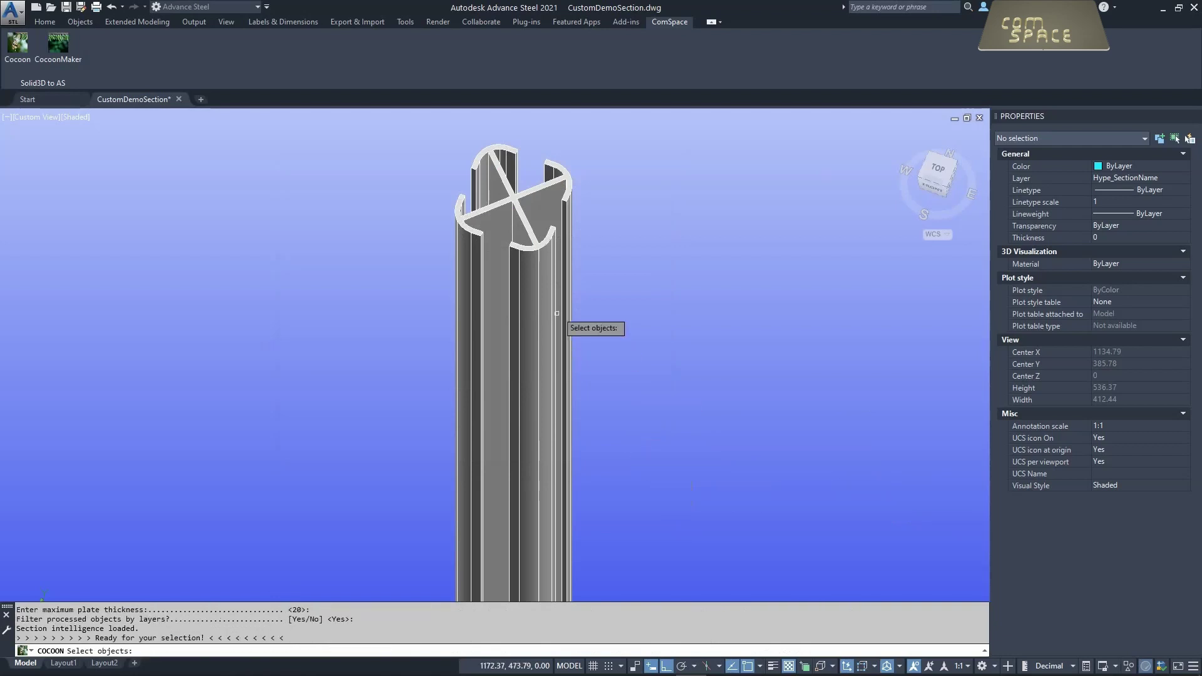
click(559, 263)
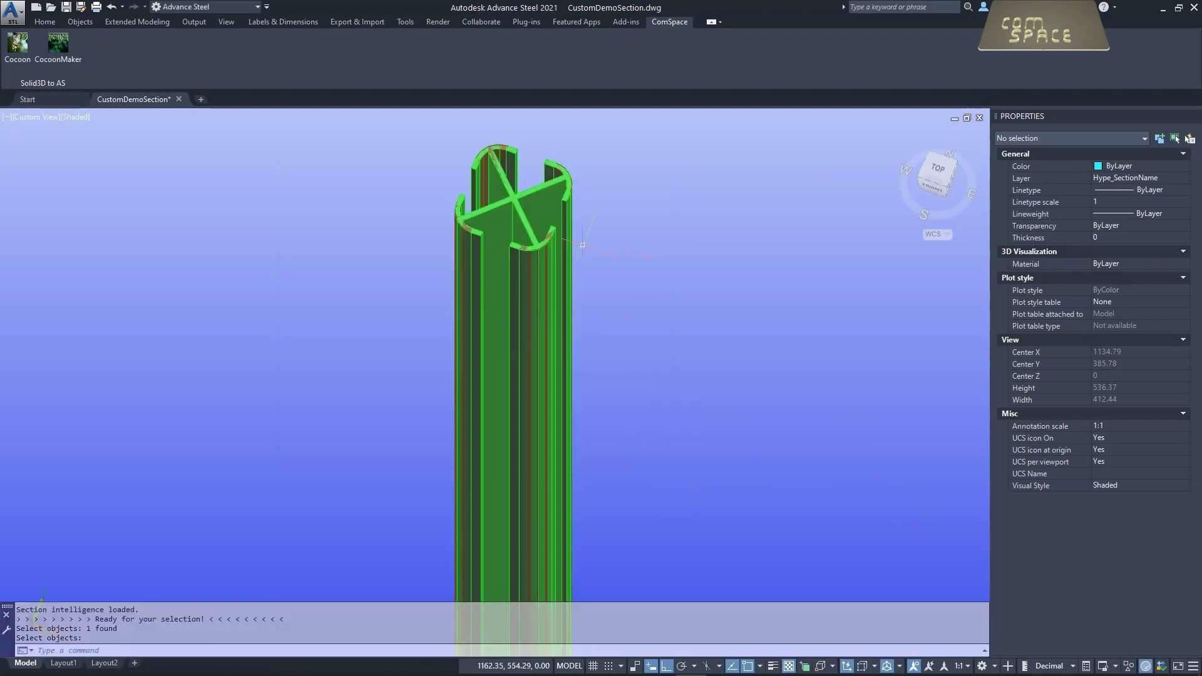
right_click(544, 214)
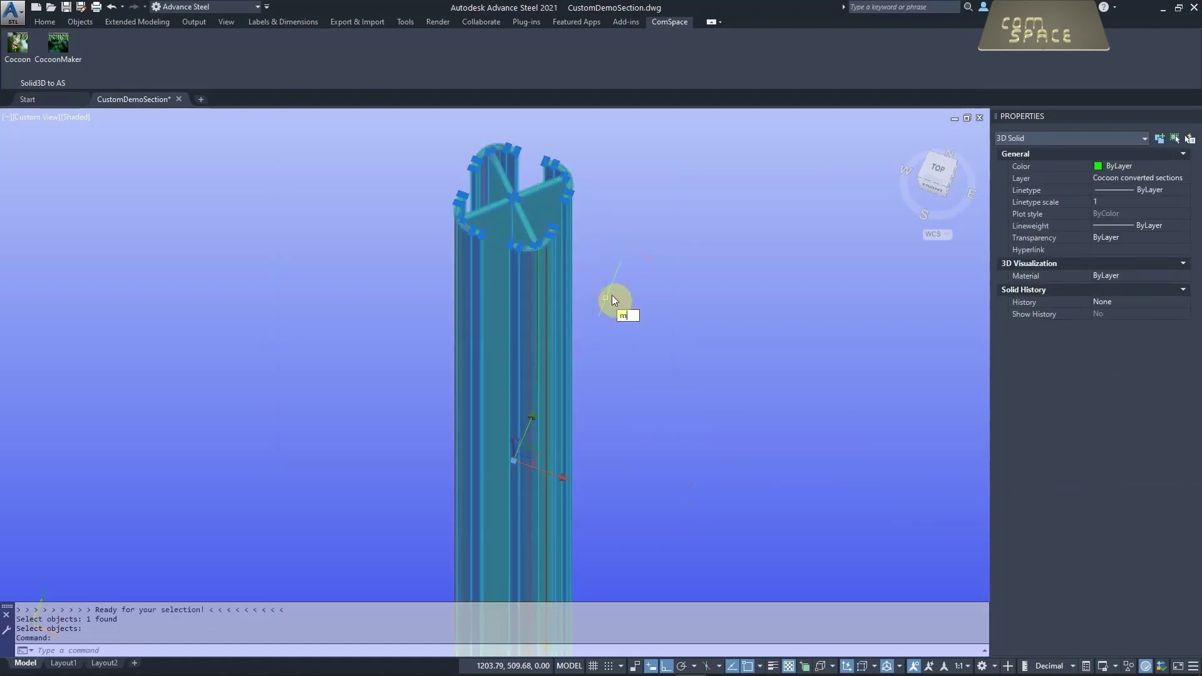
Move the original green solid sideways, clear of the converted steel member.
text(m)
key(Return)
click(614, 299)
click(766, 306)
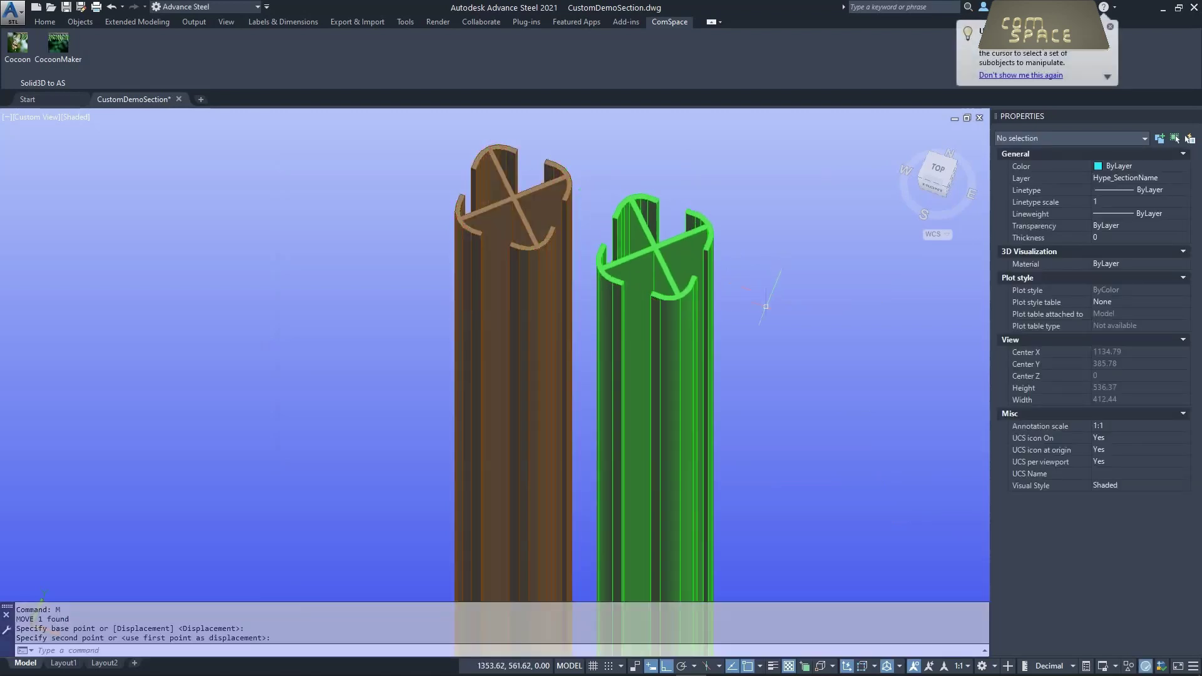
key(Escape)
key(Escape)
Select the moved green solid, examine its object type and layer in the properties, and clear the selection.
click(895, 285)
click(720, 257)
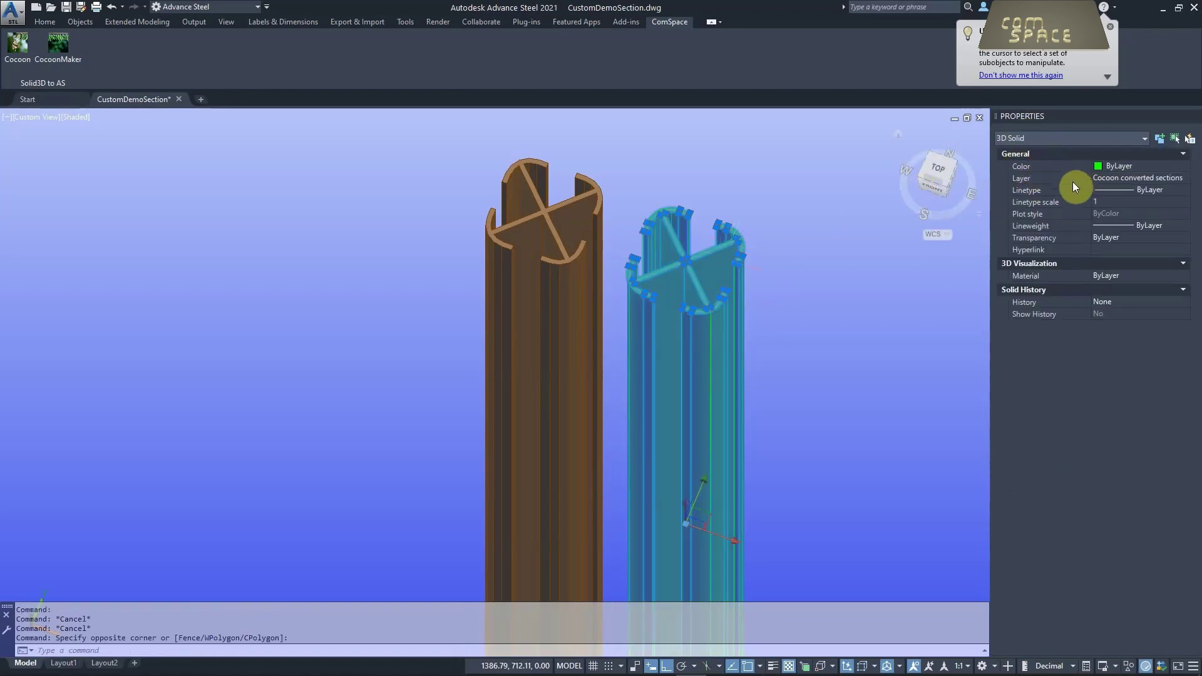
key(Escape)
Examine the converted beam's section class and profile, add the green solid to the selection for comparison, and clear the selection.
click(626, 202)
click(526, 200)
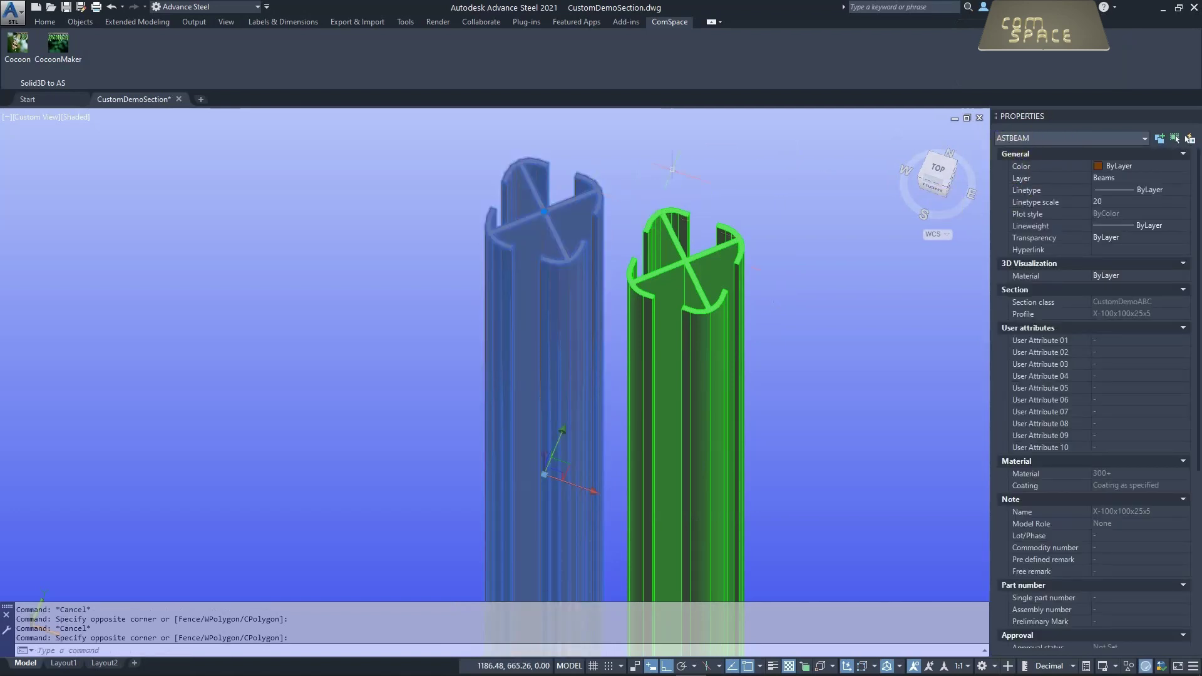
shift+middle_drag(672, 169, 674, 163)
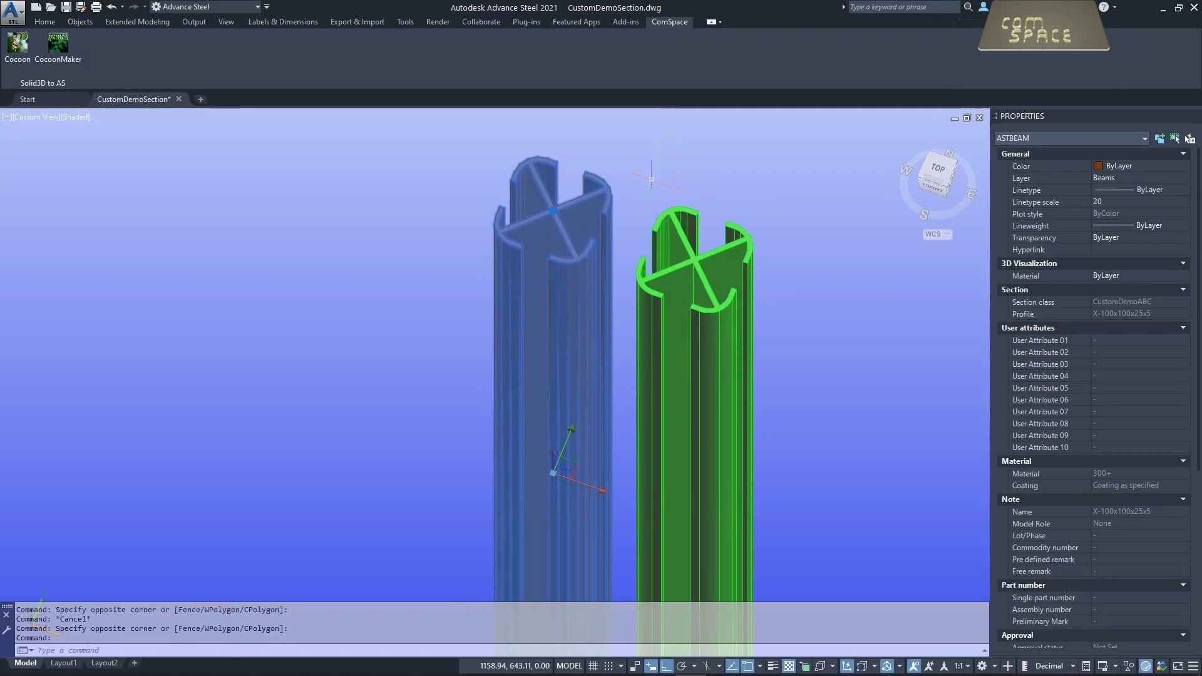
click(806, 308)
key(Escape)
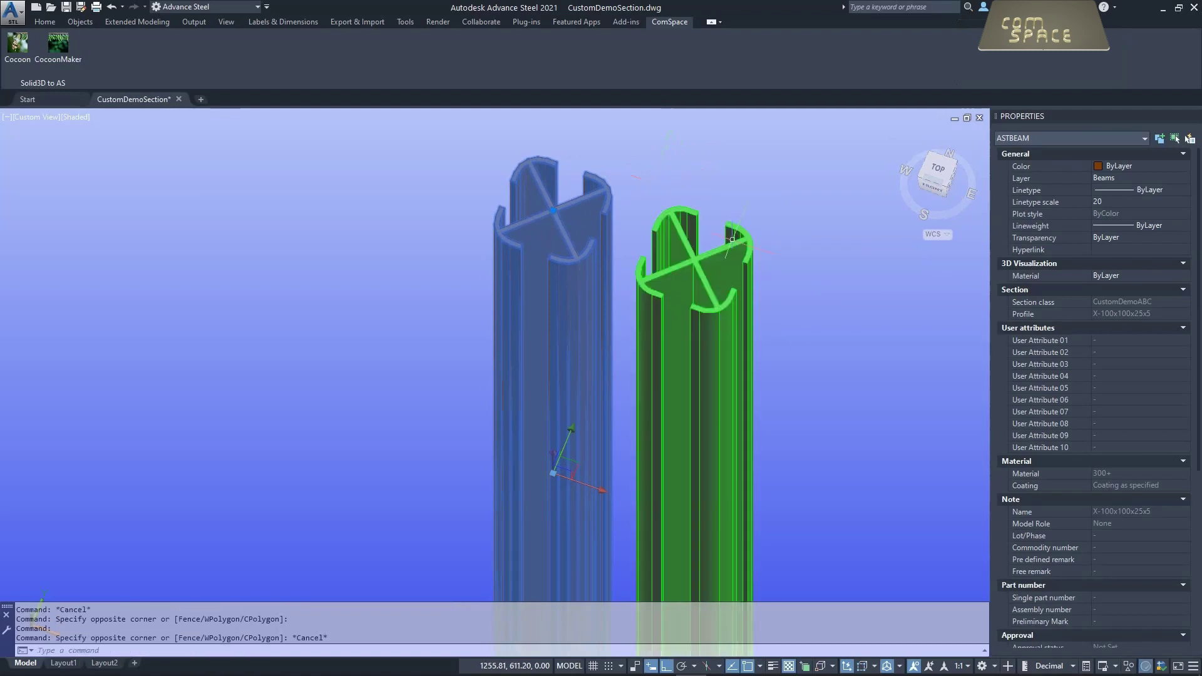
click(778, 196)
click(733, 245)
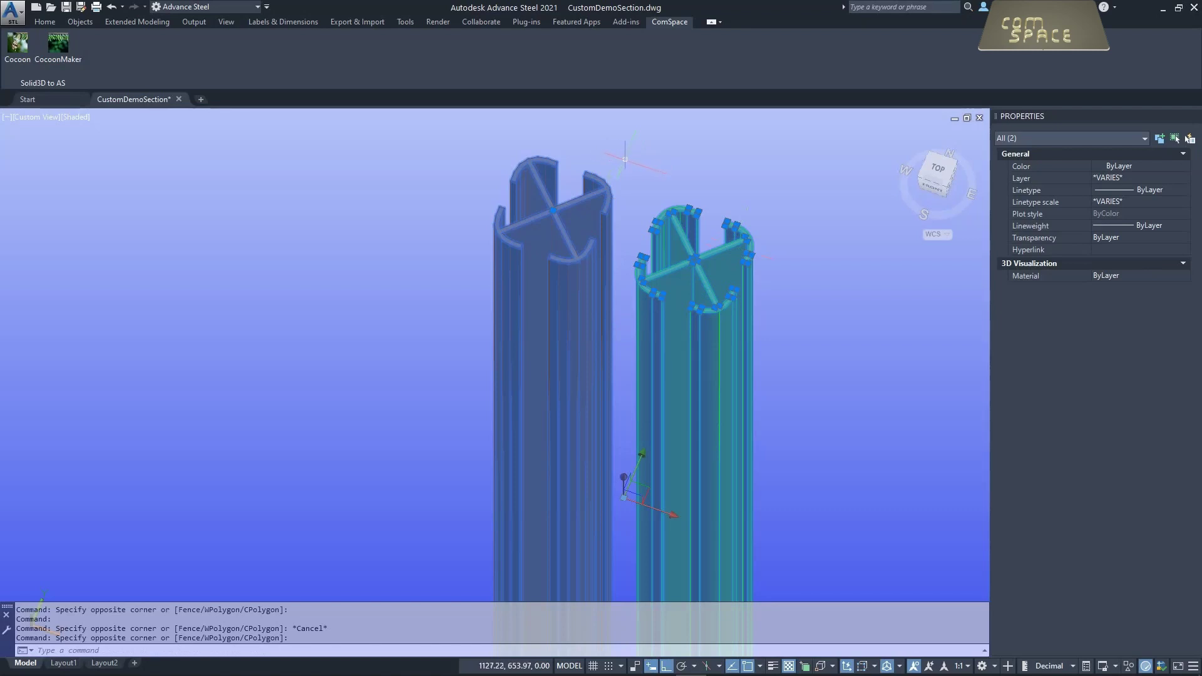
key(Escape)
Select only the converted steel beam and review its full property list, including section, material and note values.
click(590, 184)
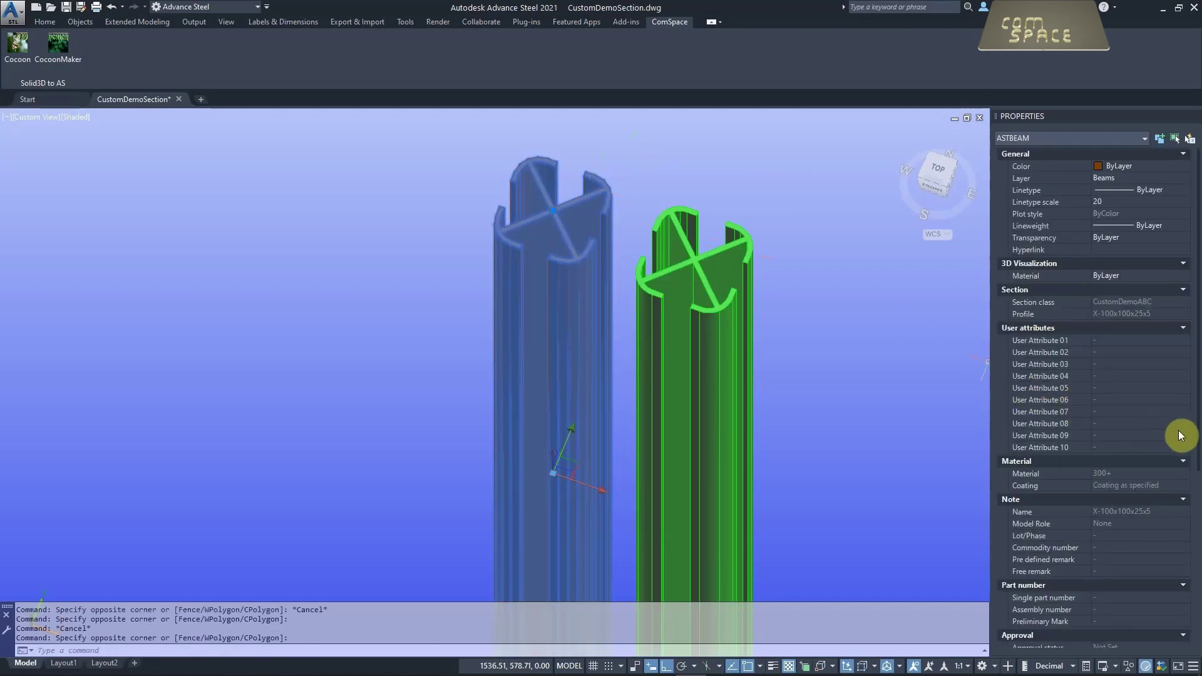
scroll(1199, 454, down, 1)
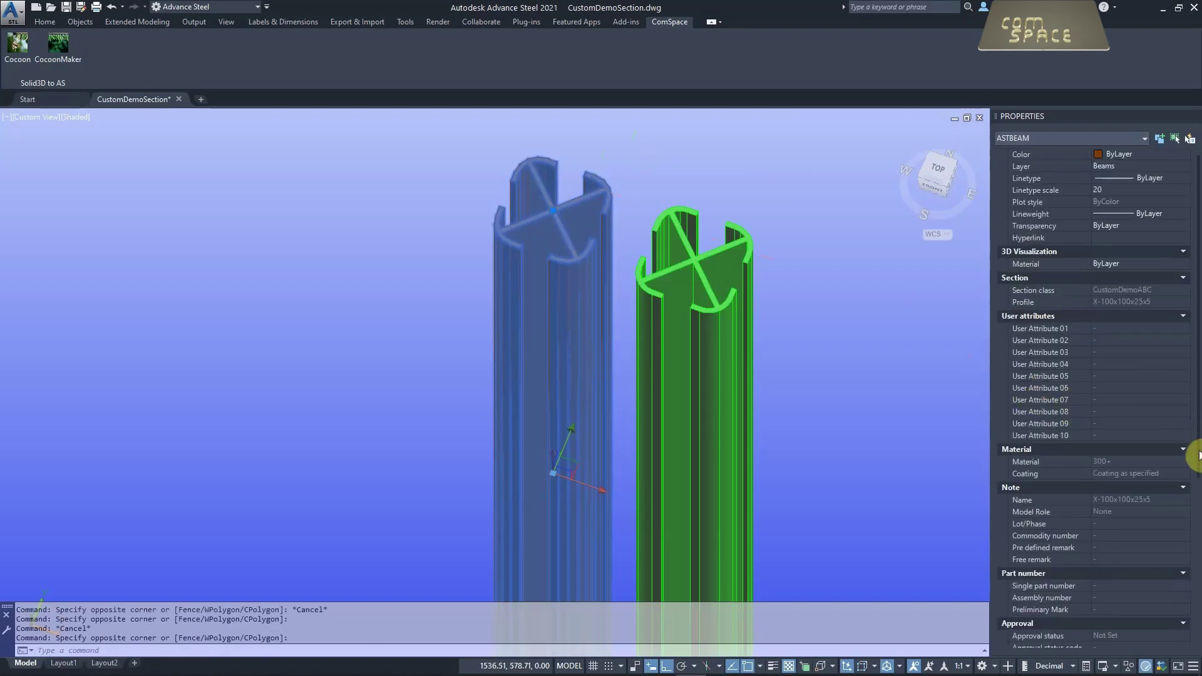
drag(1198, 454, 1198, 407)
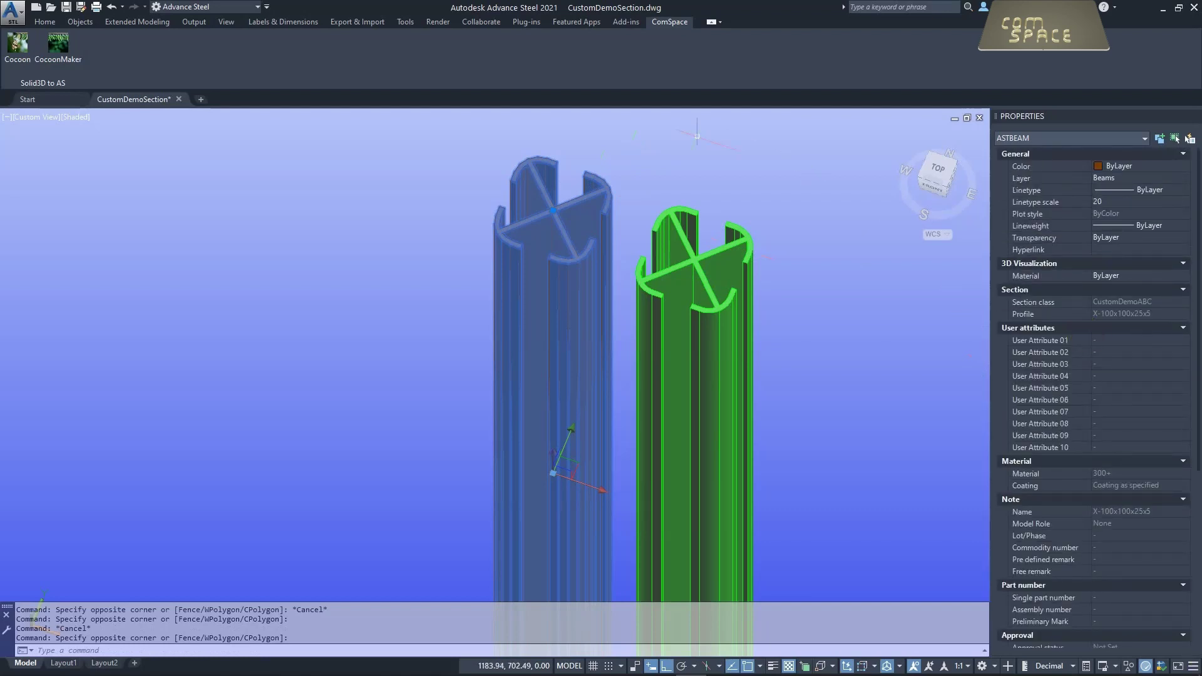
middle_drag(697, 136, 556, 164)
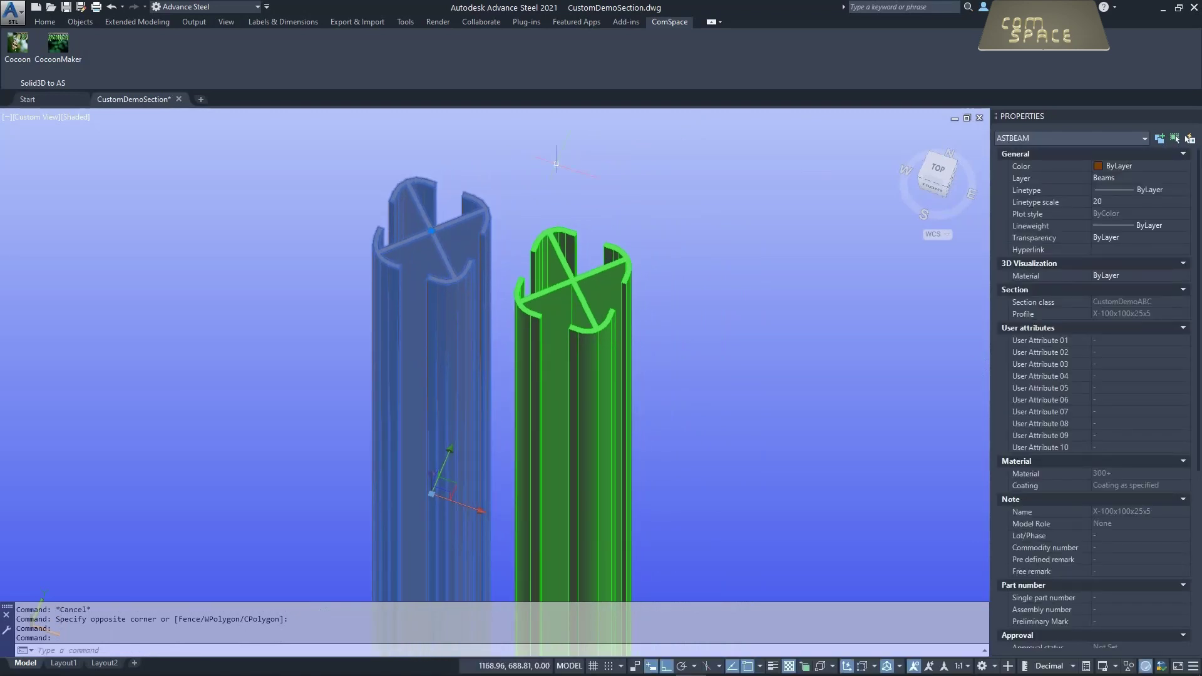